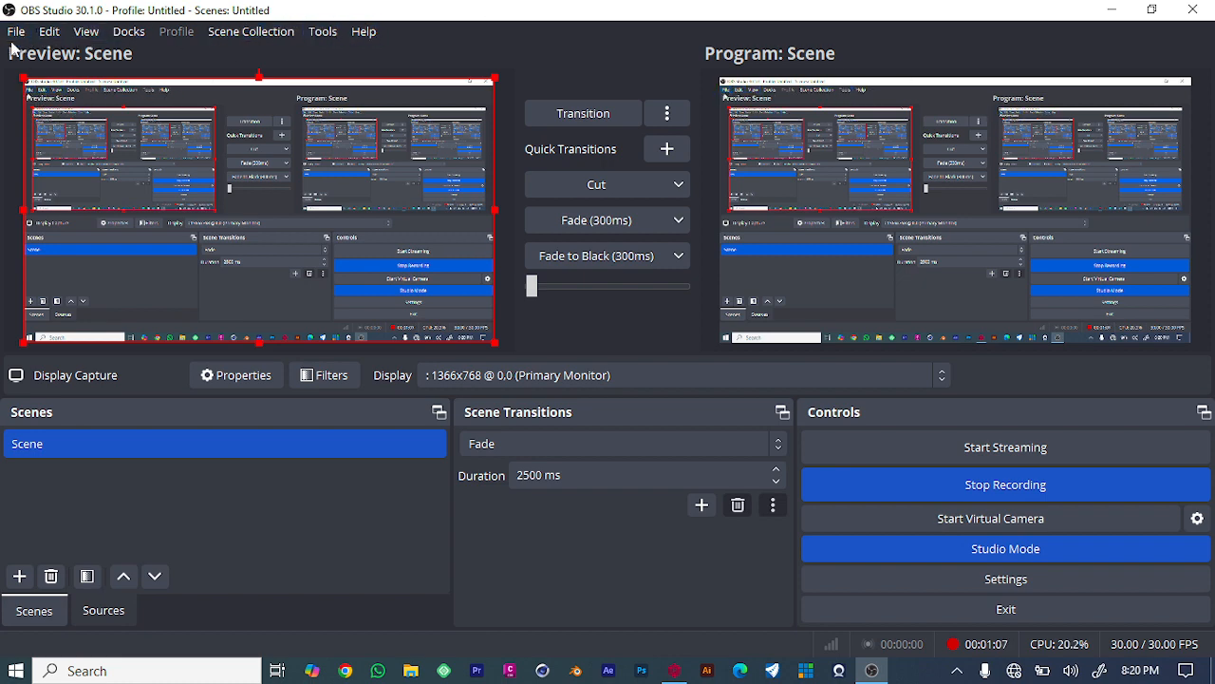
- Browse the File, Edit, View, Docks, Scene Collection, Tools and Help menus to review their commands
{"action": "left_click", "coordinate": [16, 31]}
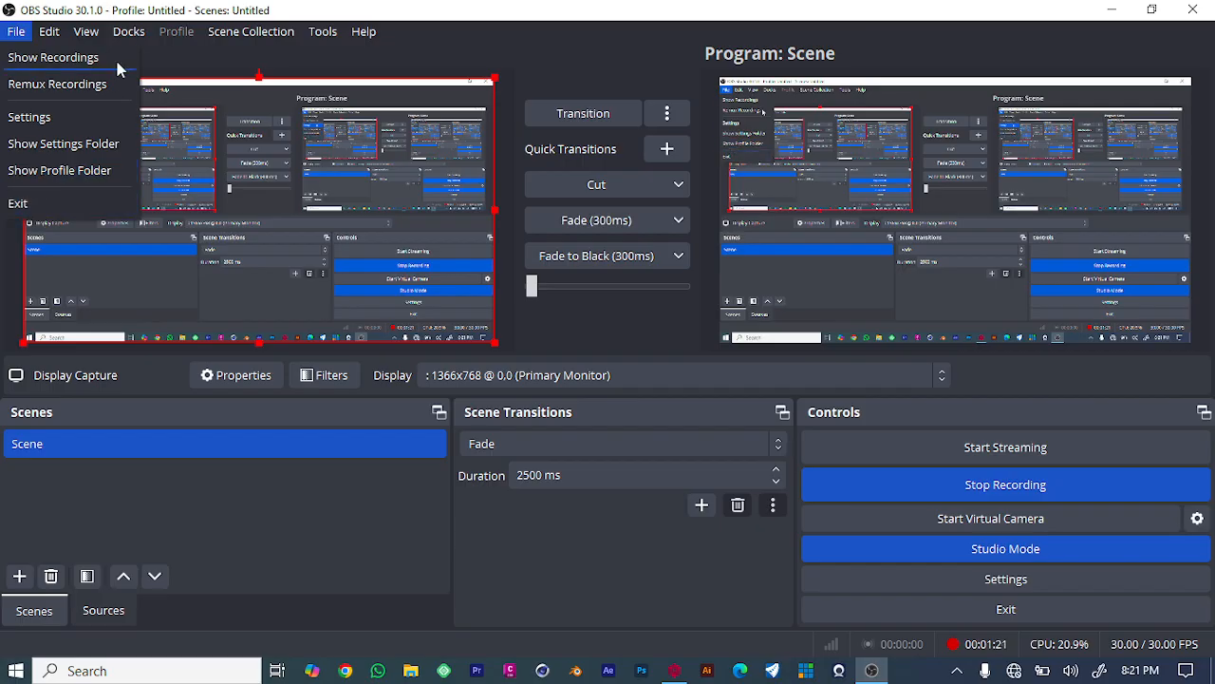
{"action": "mouse_move", "coordinate": [59, 37]}
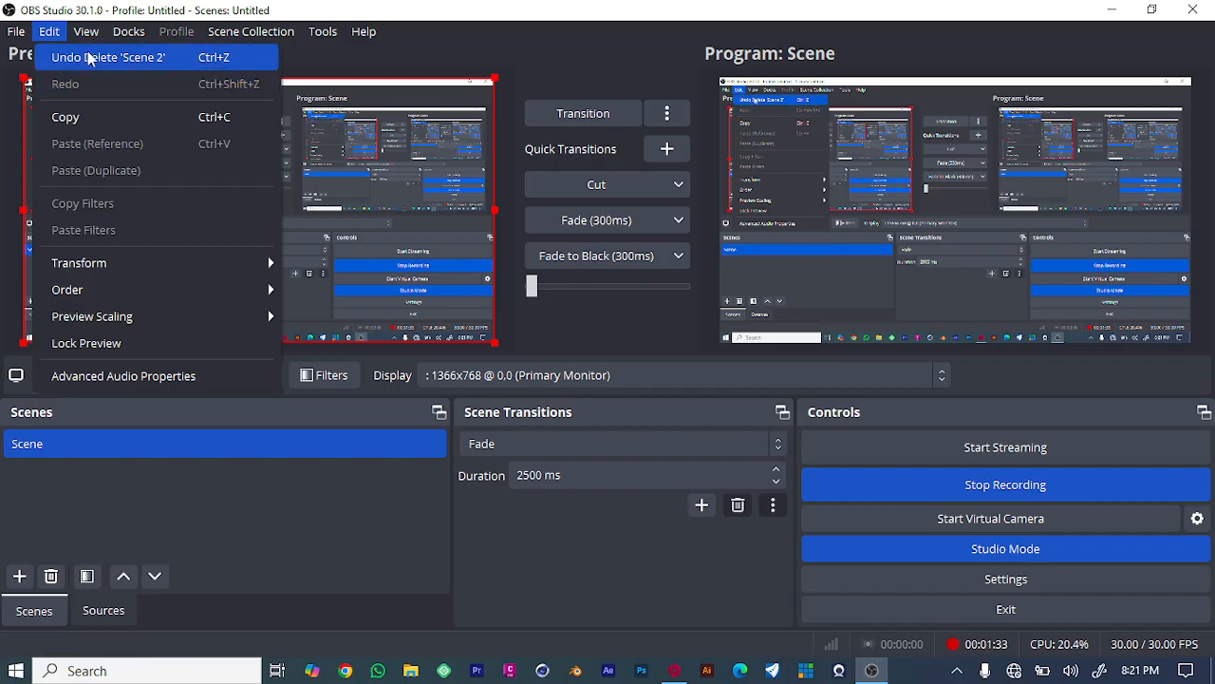
{"action": "left_click", "coordinate": [85, 32]}
{"action": "left_click", "coordinate": [87, 35]}
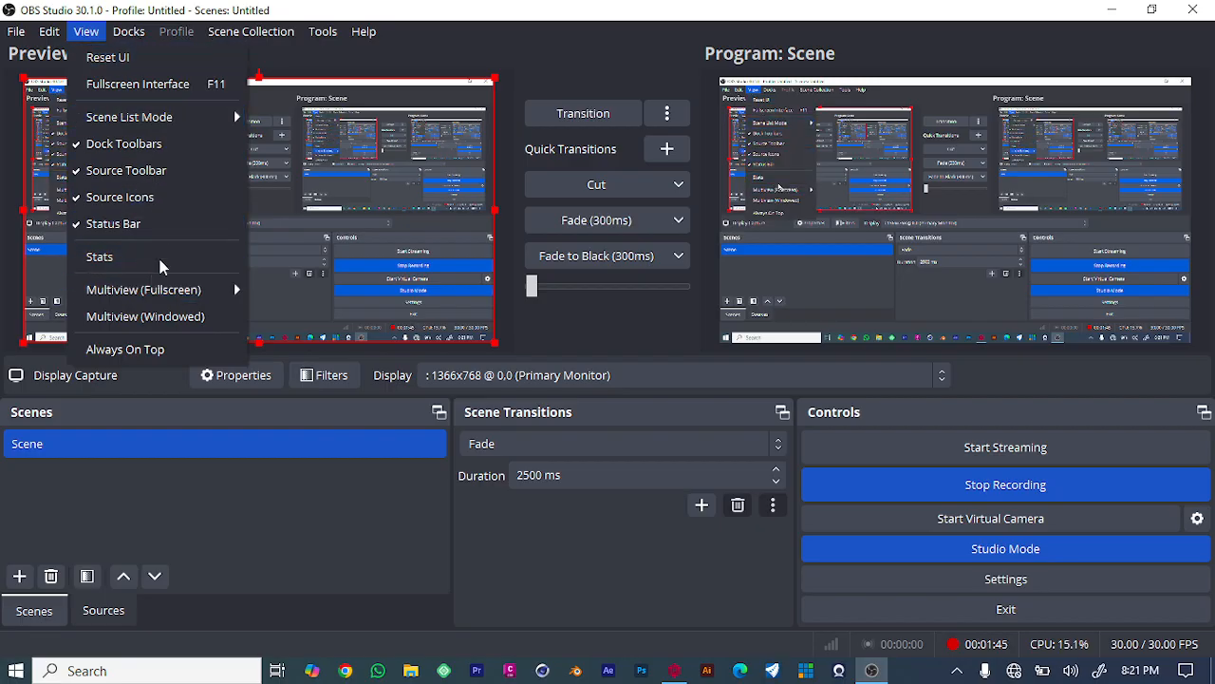
{"action": "mouse_move", "coordinate": [139, 295]}
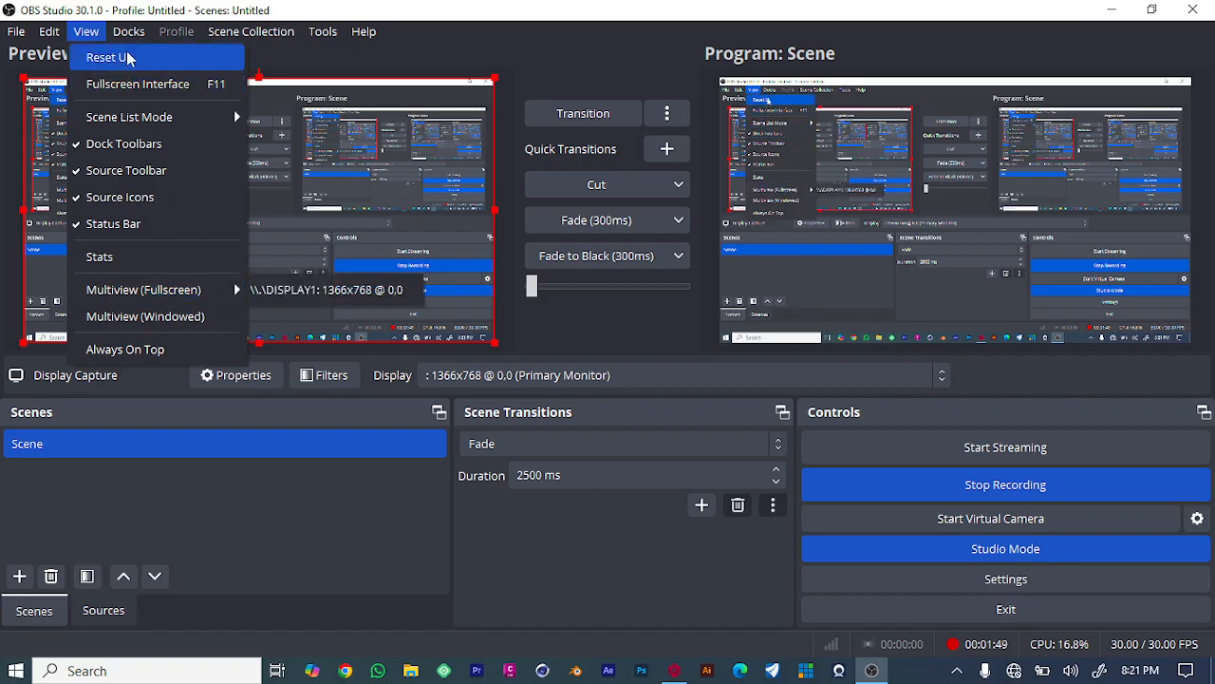
{"action": "mouse_move", "coordinate": [134, 38]}
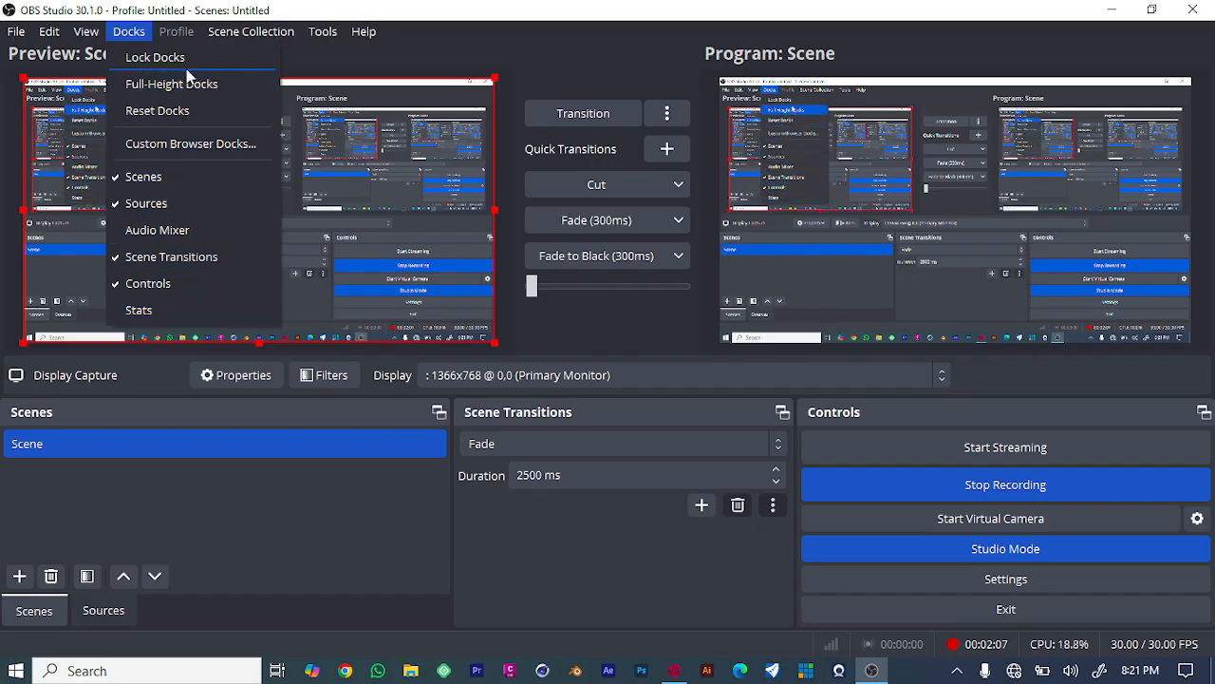
{"action": "mouse_move", "coordinate": [227, 30]}
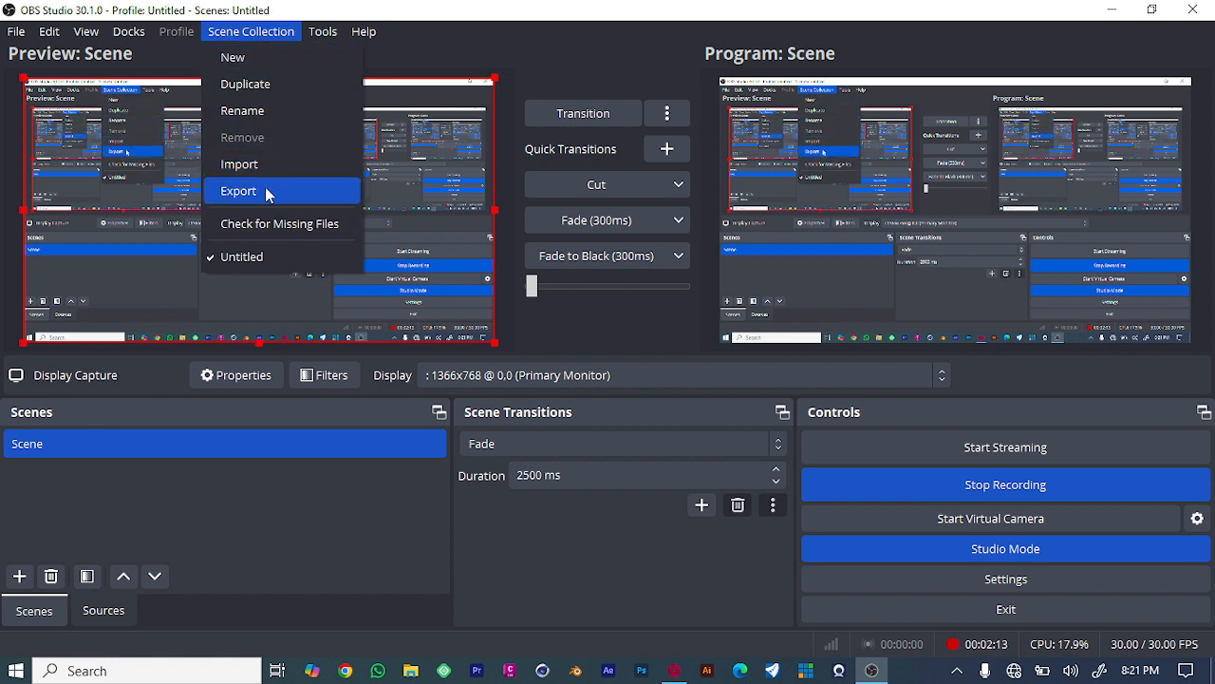
{"action": "mouse_move", "coordinate": [333, 36]}
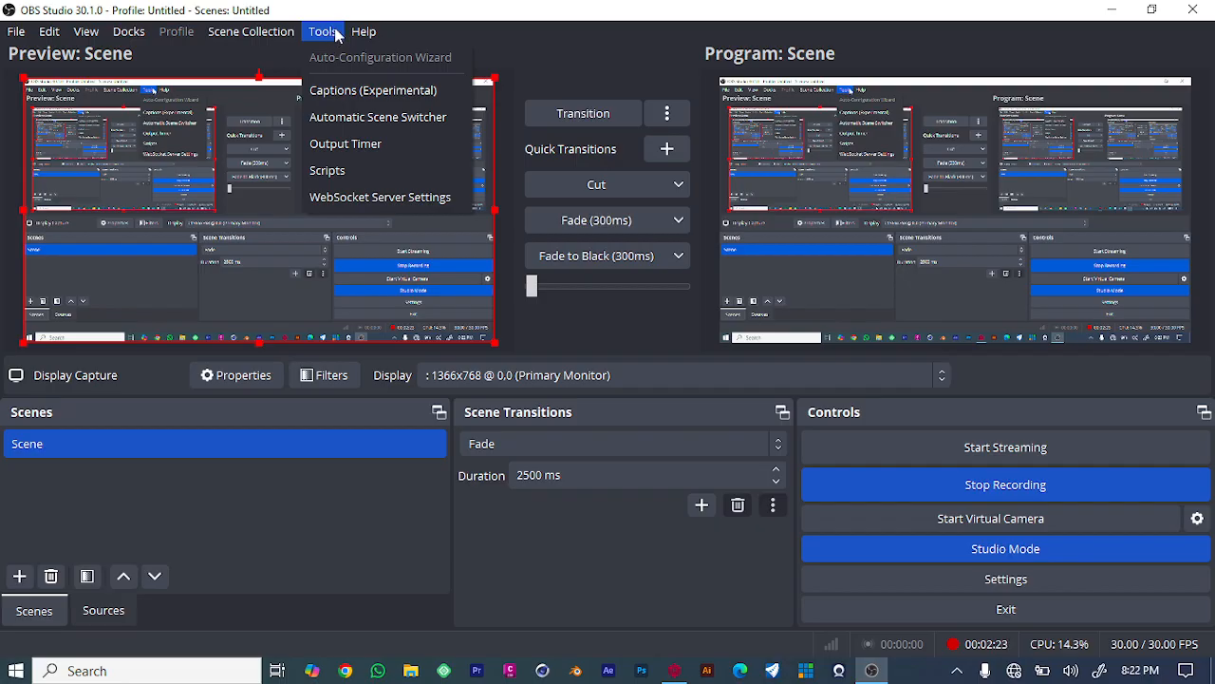
{"action": "mouse_move", "coordinate": [374, 32]}
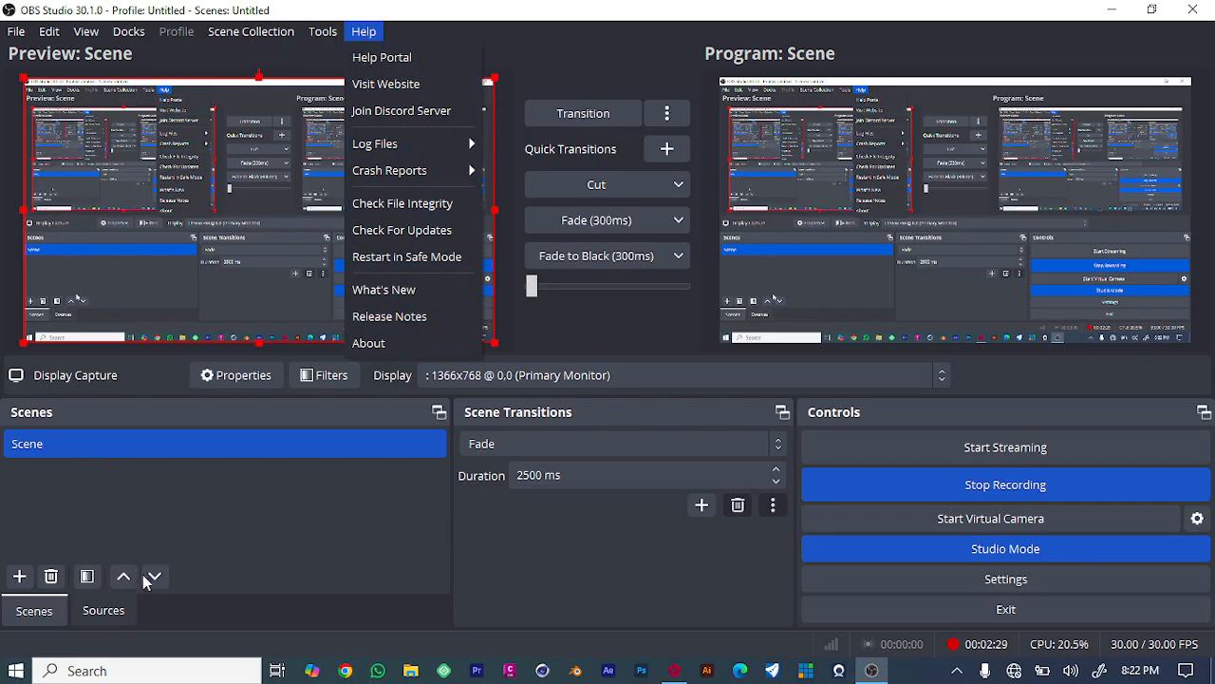
{"action": "left_click", "coordinate": [268, 508]}
{"action": "left_click", "coordinate": [219, 513]}
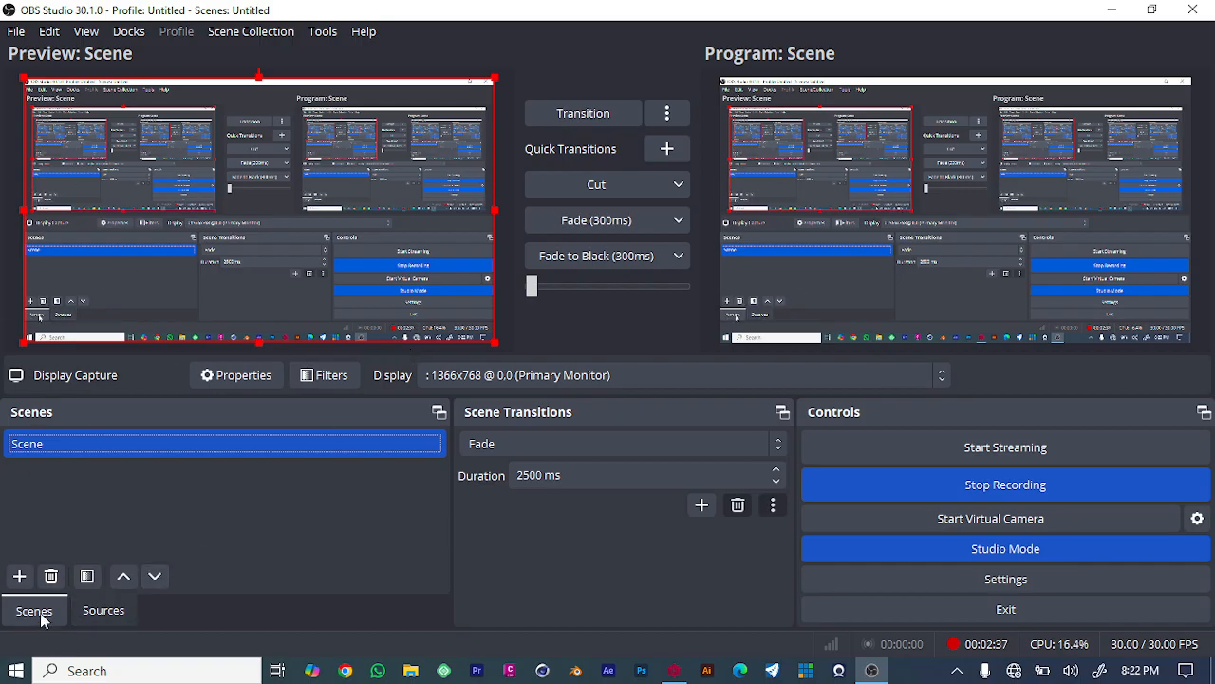
{"action": "right_click", "coordinate": [232, 510]}
{"action": "left_click", "coordinate": [250, 538]}
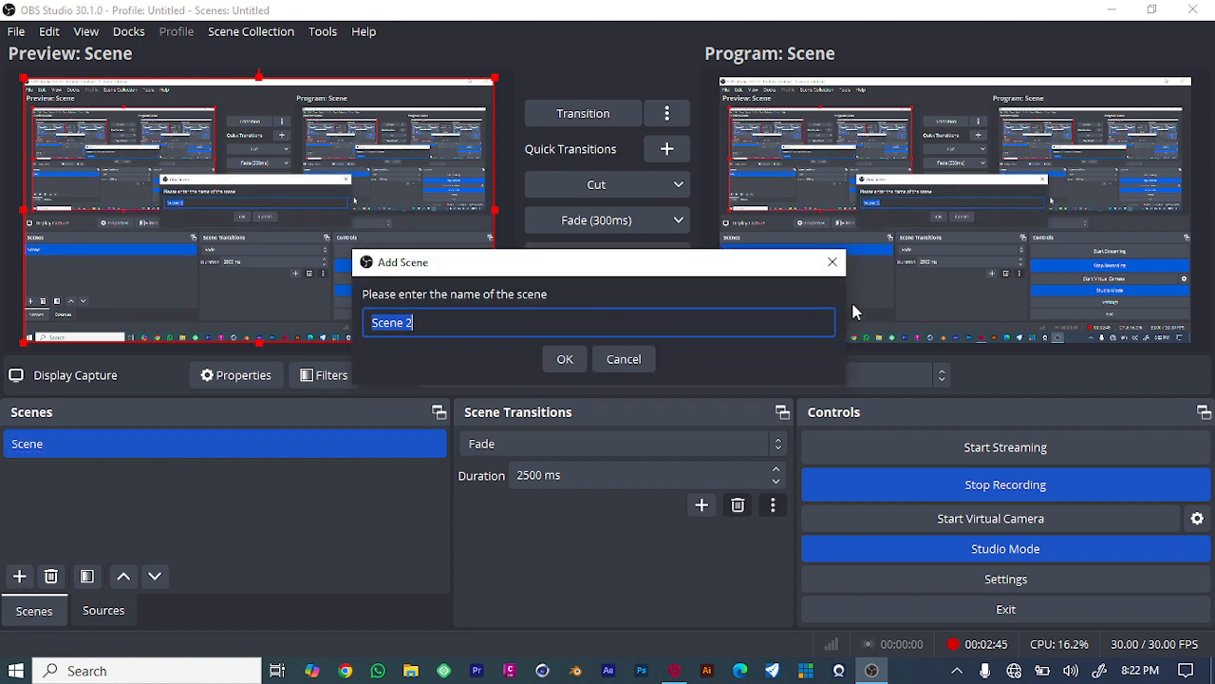
{"action": "left_click", "coordinate": [832, 263]}
{"action": "left_click", "coordinate": [19, 577]}
{"action": "left_click", "coordinate": [833, 262]}
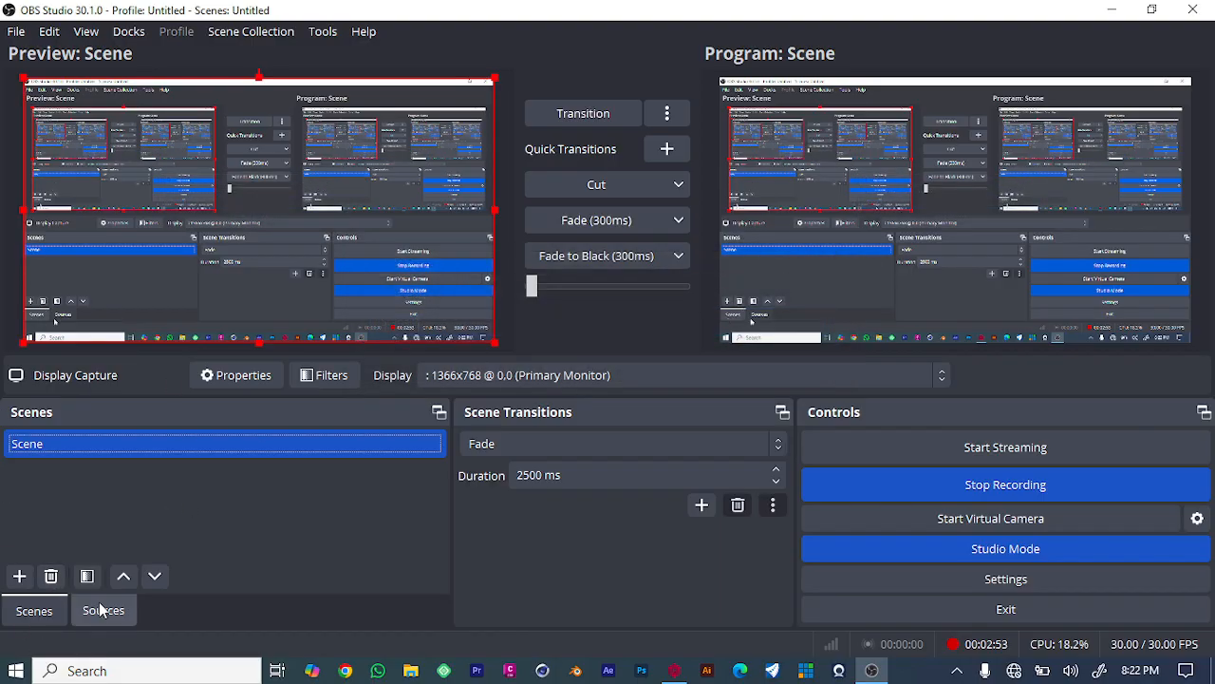
{"action": "left_click", "coordinate": [19, 576]}
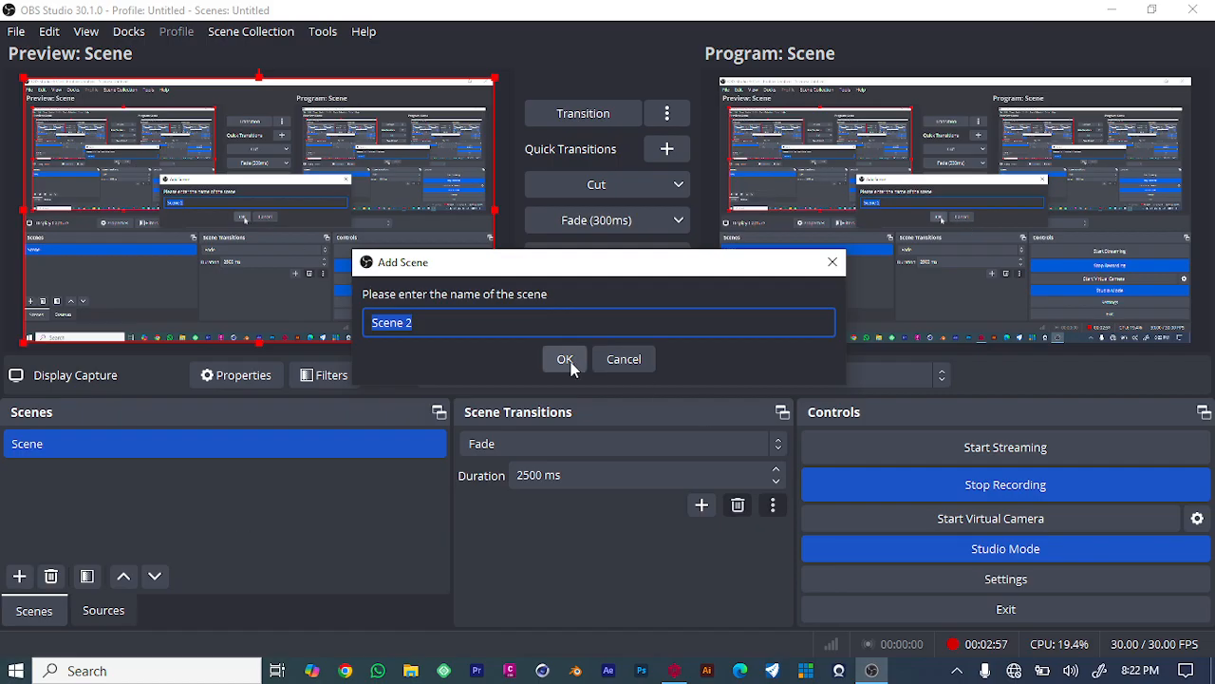
{"action": "left_click", "coordinate": [624, 358]}
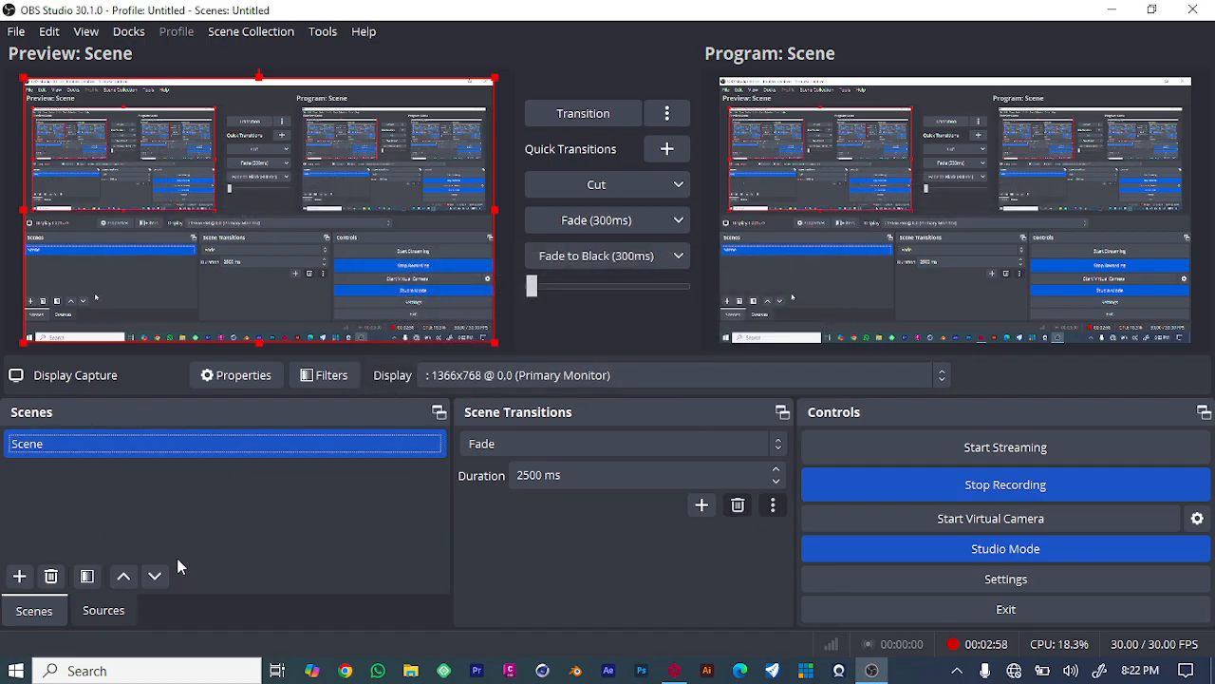
- Switch to the Sources list and browse the source types offered for adding to the scene
{"action": "left_click", "coordinate": [104, 611]}
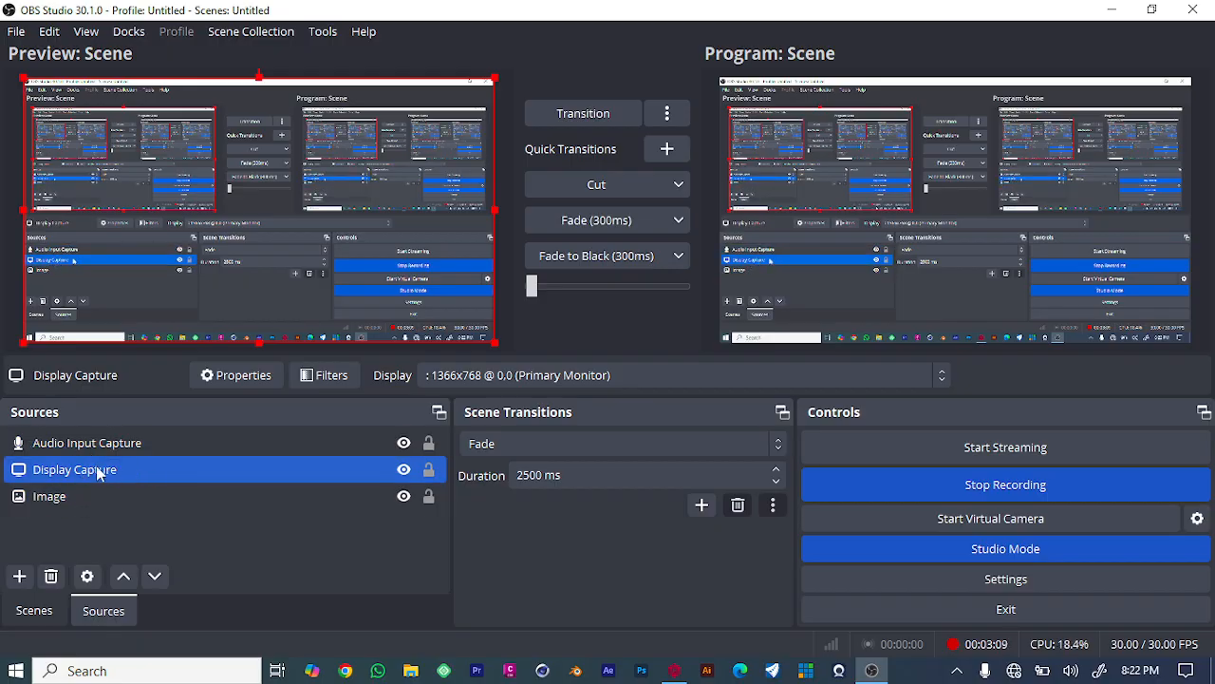
{"action": "left_click", "coordinate": [143, 496], "text": "ctrl"}
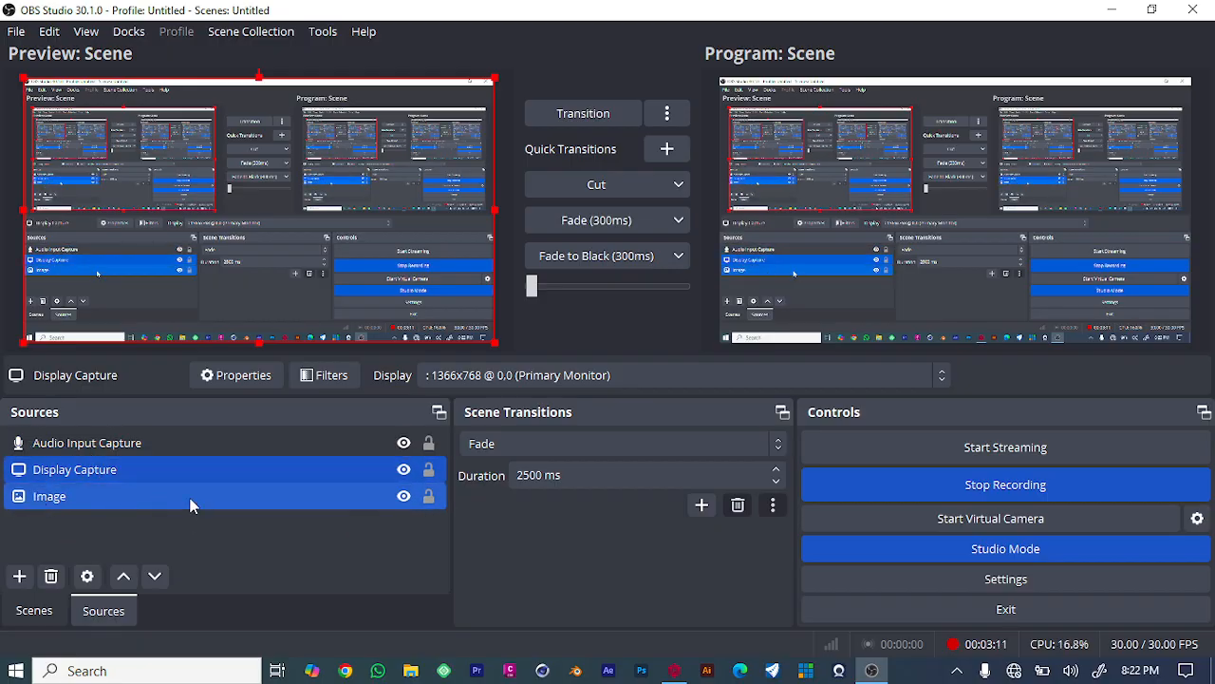
{"action": "left_click", "coordinate": [190, 503], "text": "ctrl"}
{"action": "right_click", "coordinate": [81, 546]}
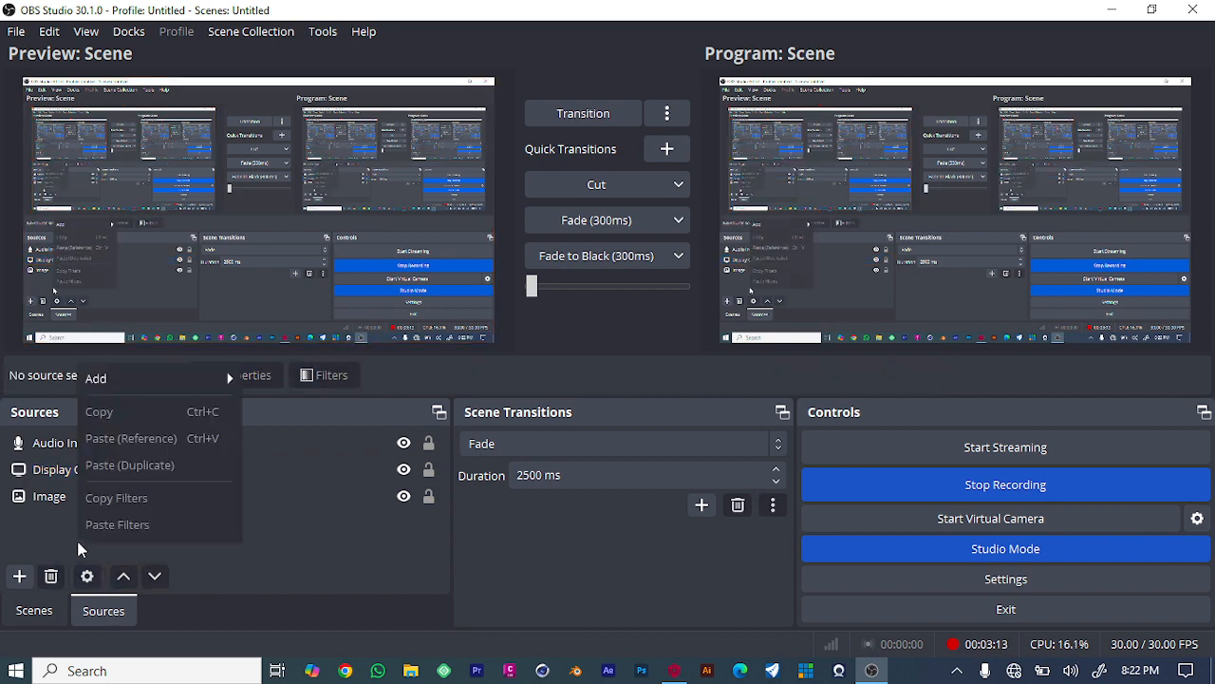
{"action": "mouse_move", "coordinate": [94, 388]}
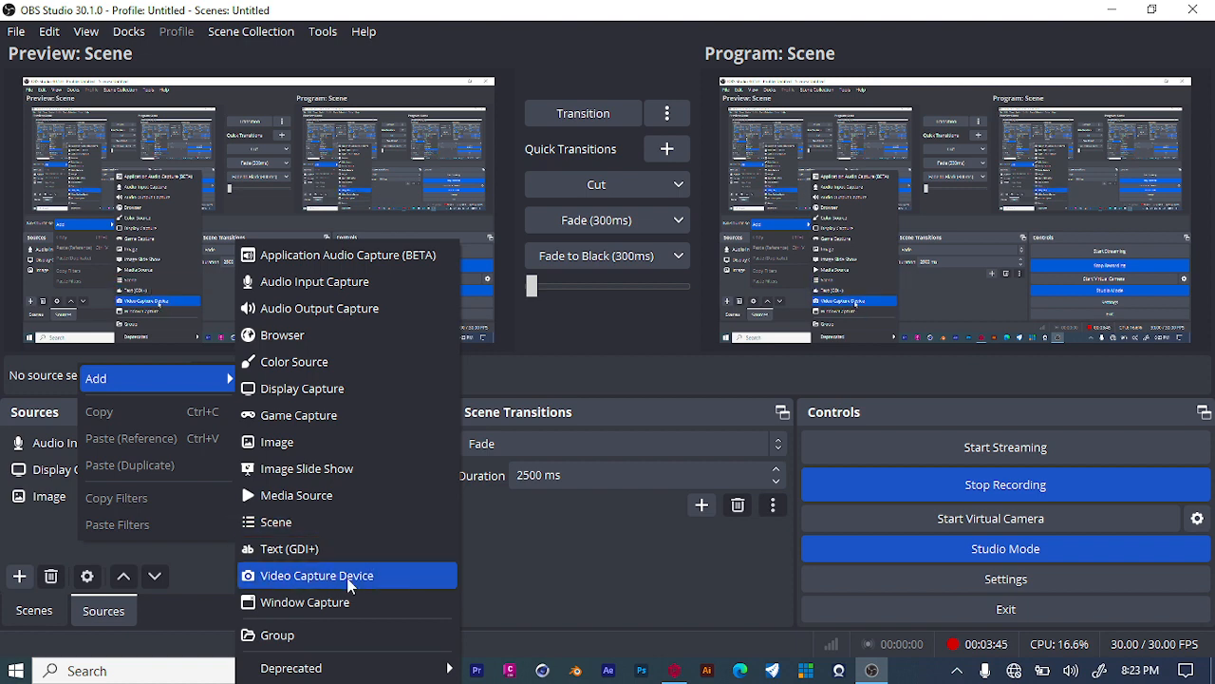
{"action": "key", "text": "Escape"}
{"action": "key", "text": "Escape"}
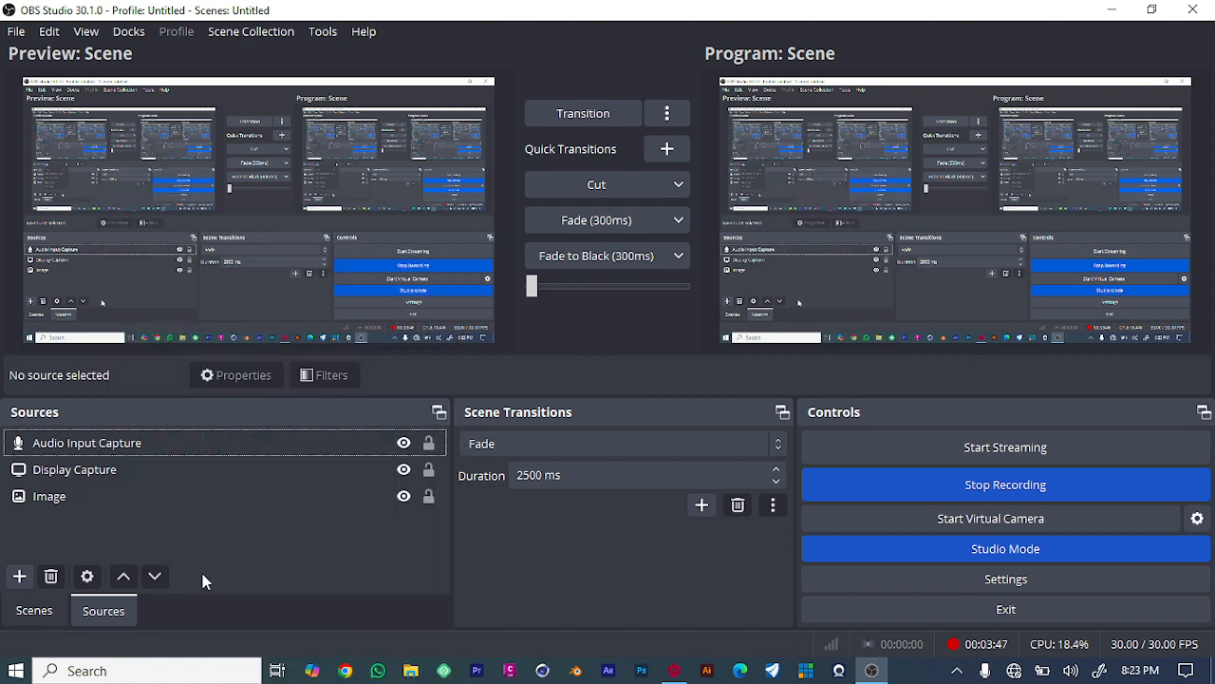
{"action": "right_click", "coordinate": [214, 511]}
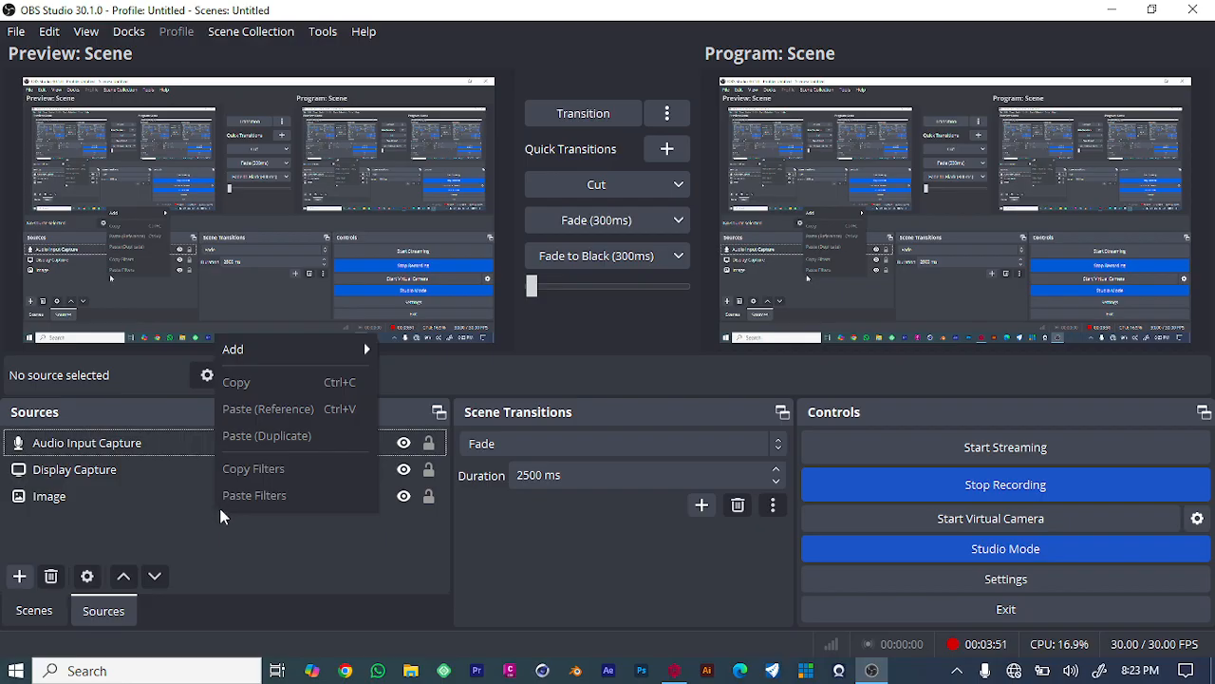
{"action": "left_click", "coordinate": [169, 517]}
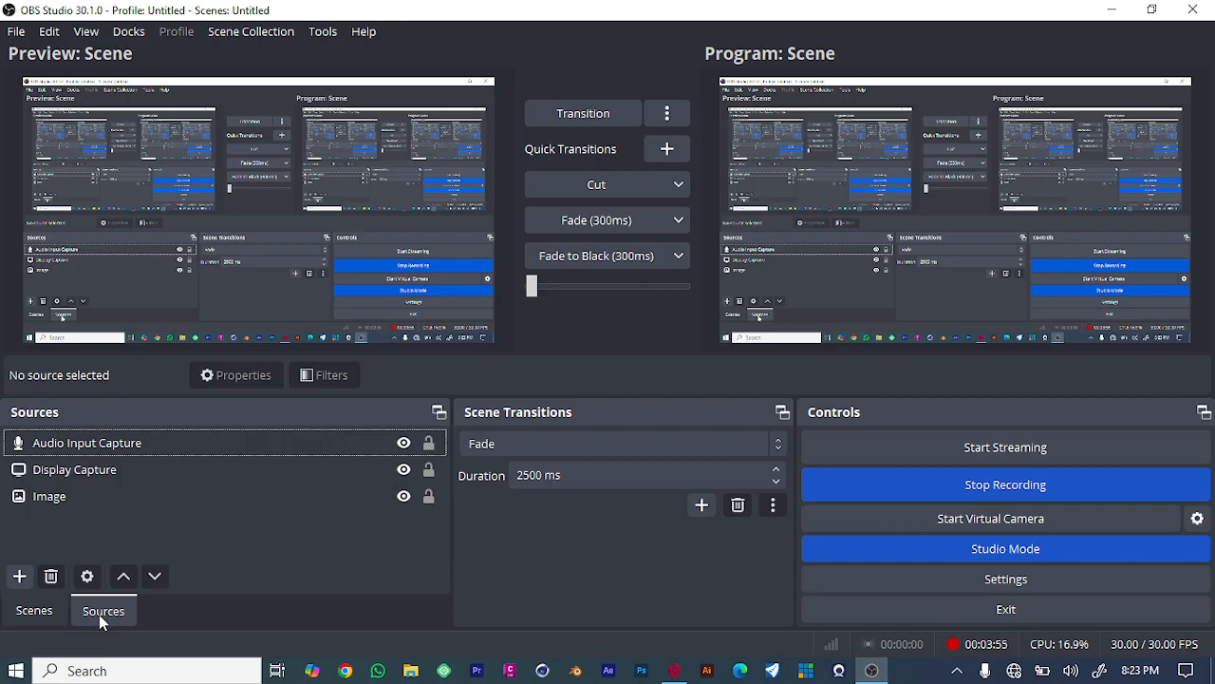
{"action": "left_click", "coordinate": [19, 577]}
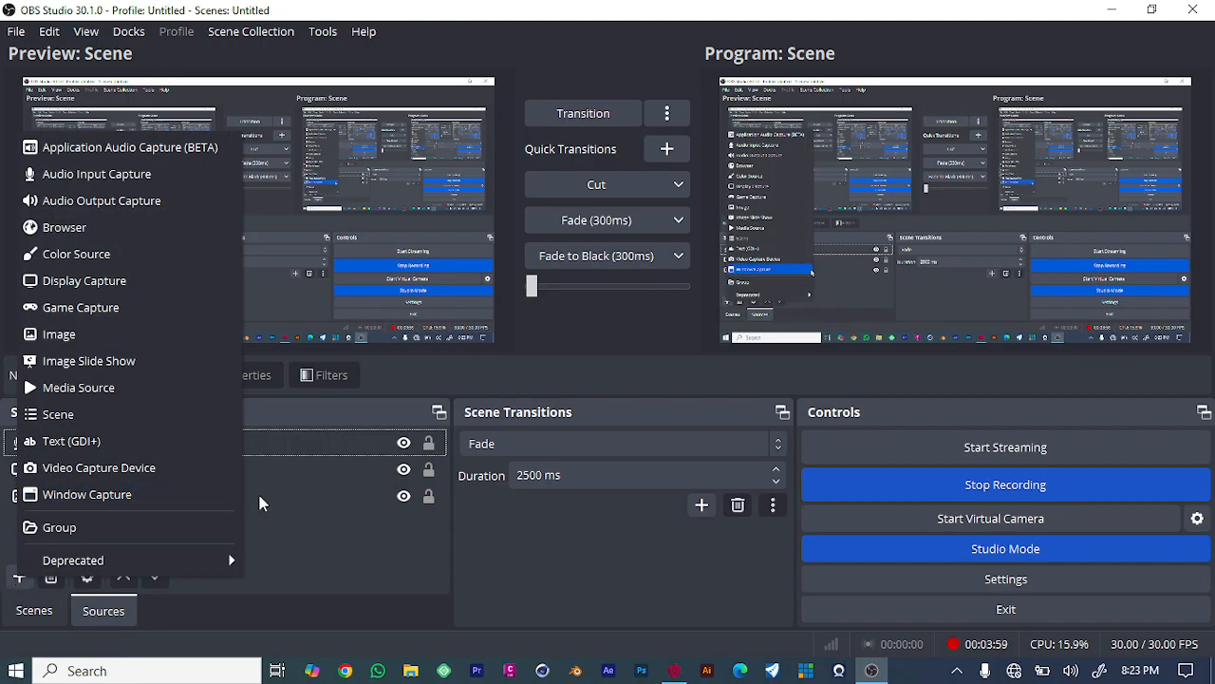
{"action": "left_click", "coordinate": [321, 500]}
{"action": "right_click", "coordinate": [243, 530]}
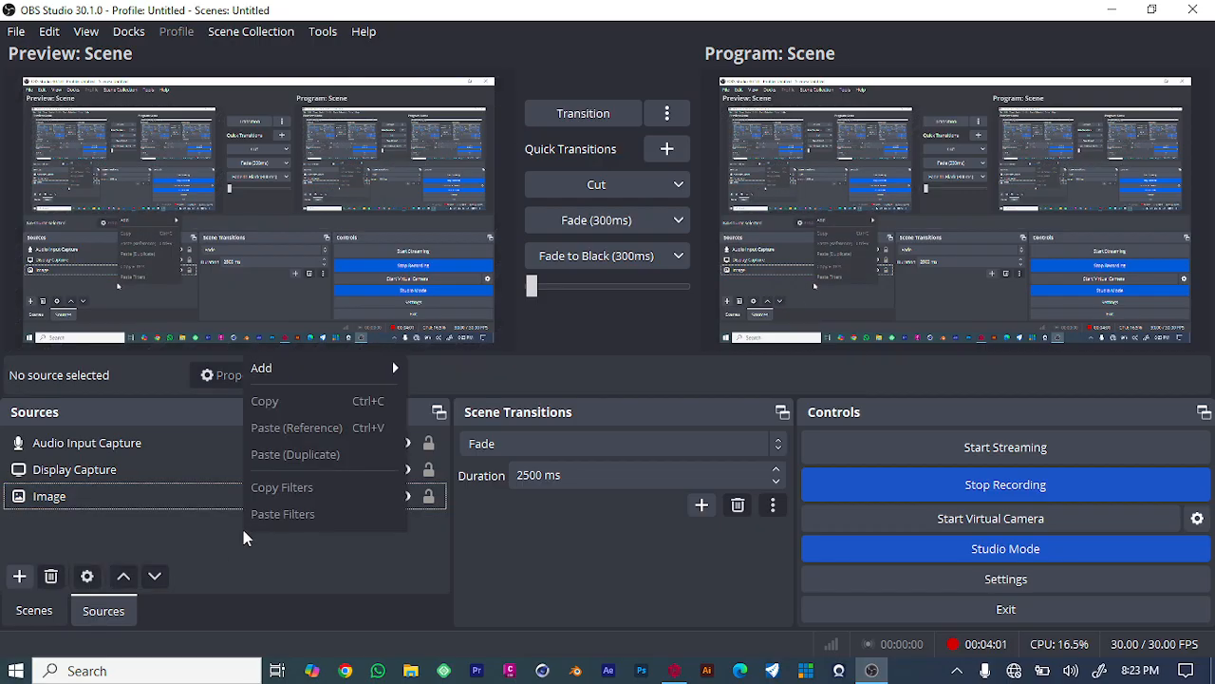
{"action": "mouse_move", "coordinate": [257, 370]}
{"action": "left_click", "coordinate": [124, 524]}
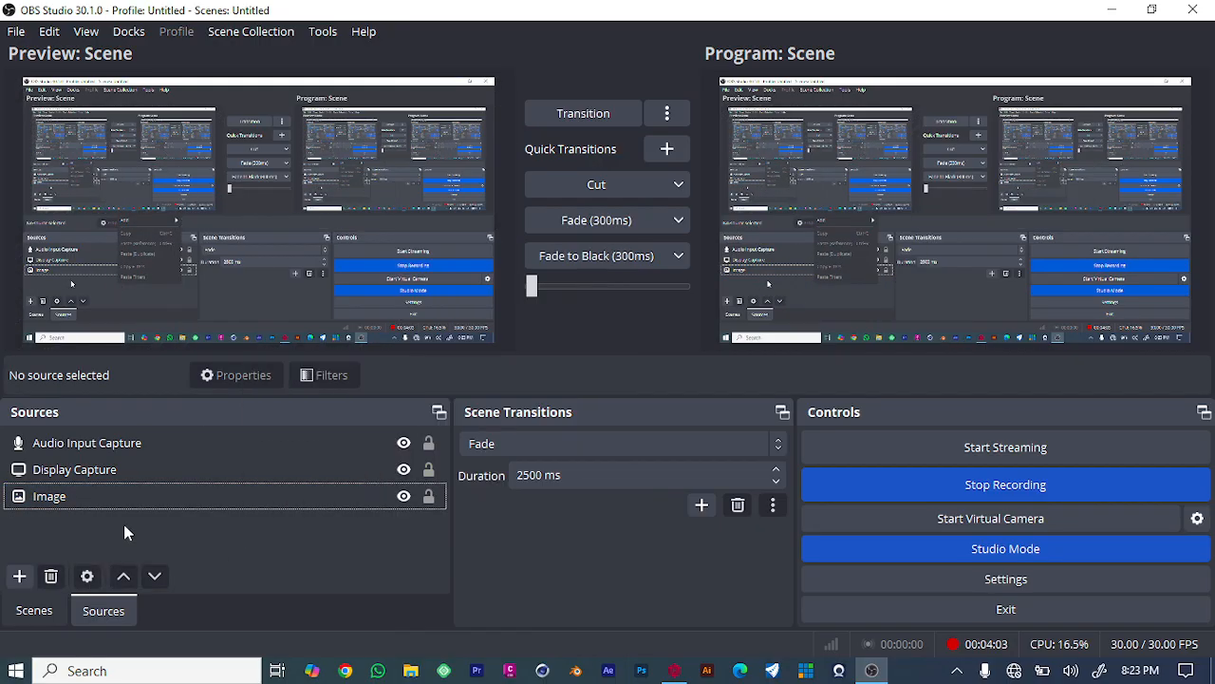
{"action": "right_click", "coordinate": [123, 524]}
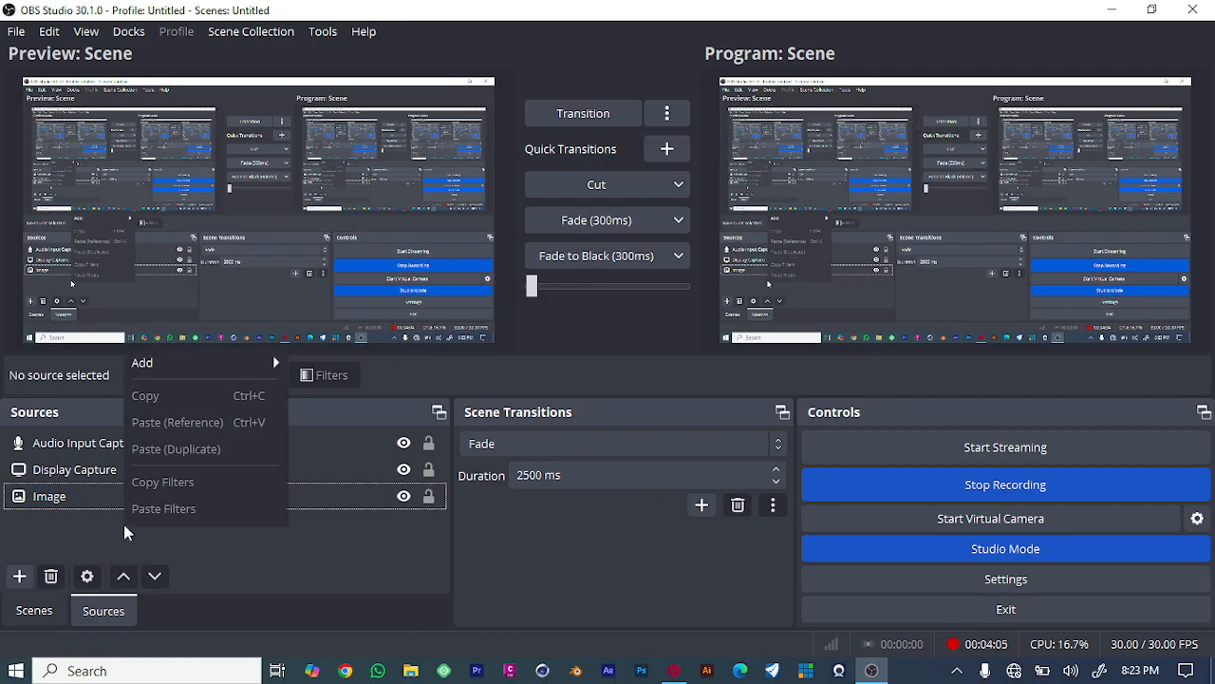
{"action": "mouse_move", "coordinate": [207, 375]}
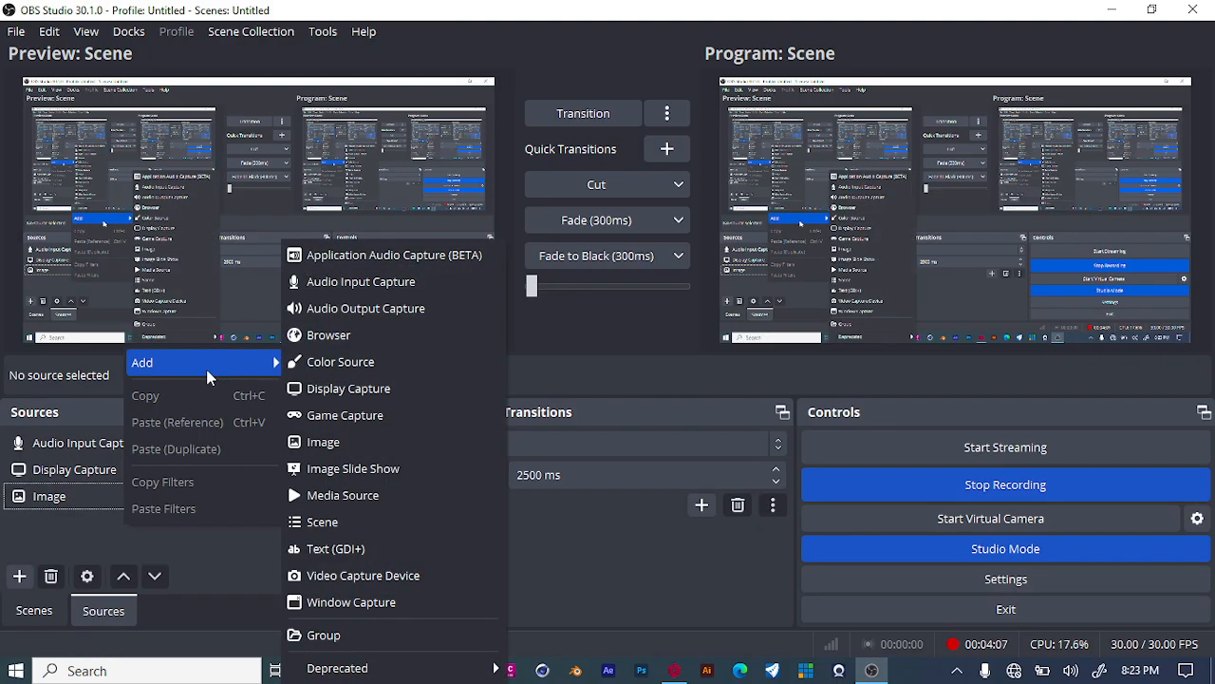
{"action": "left_click", "coordinate": [108, 533]}
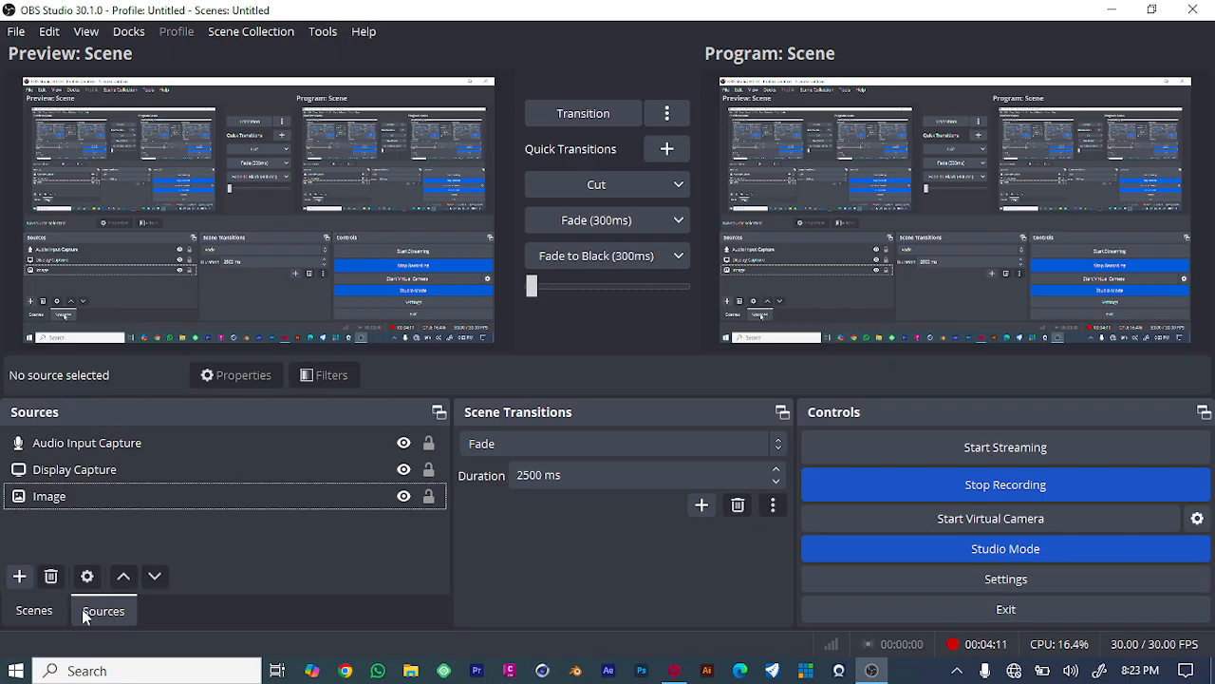
{"action": "left_click", "coordinate": [30, 613]}
{"action": "left_click", "coordinate": [98, 611]}
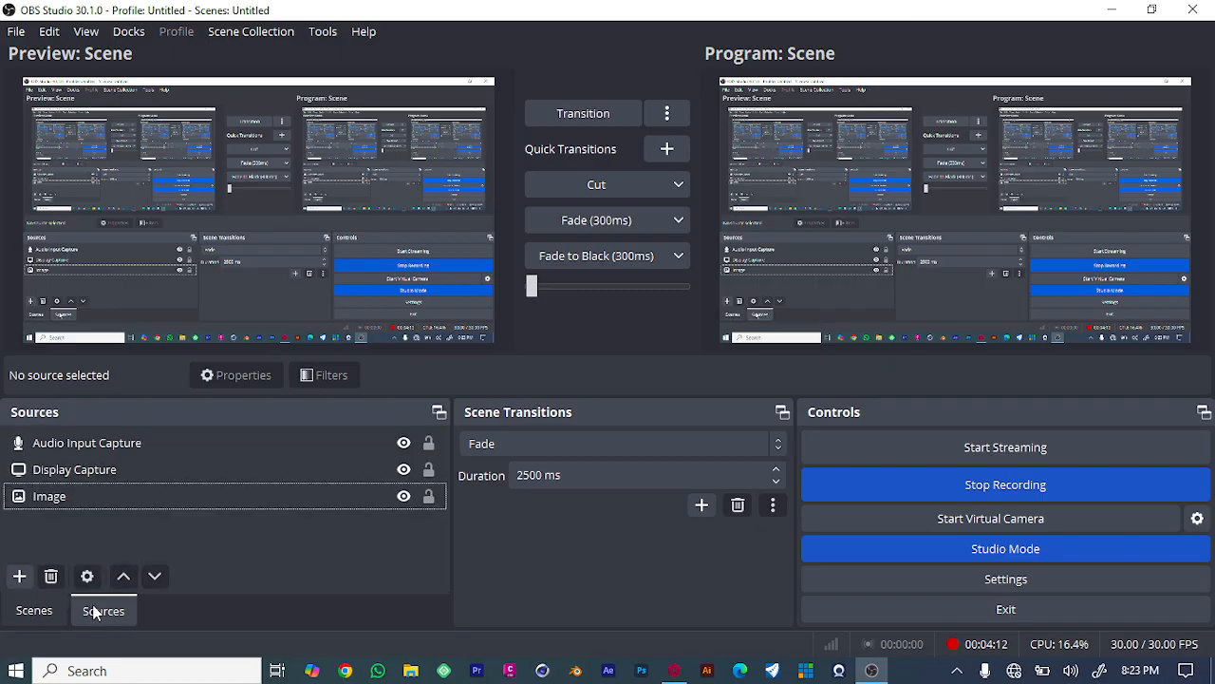
{"action": "left_click", "coordinate": [18, 576]}
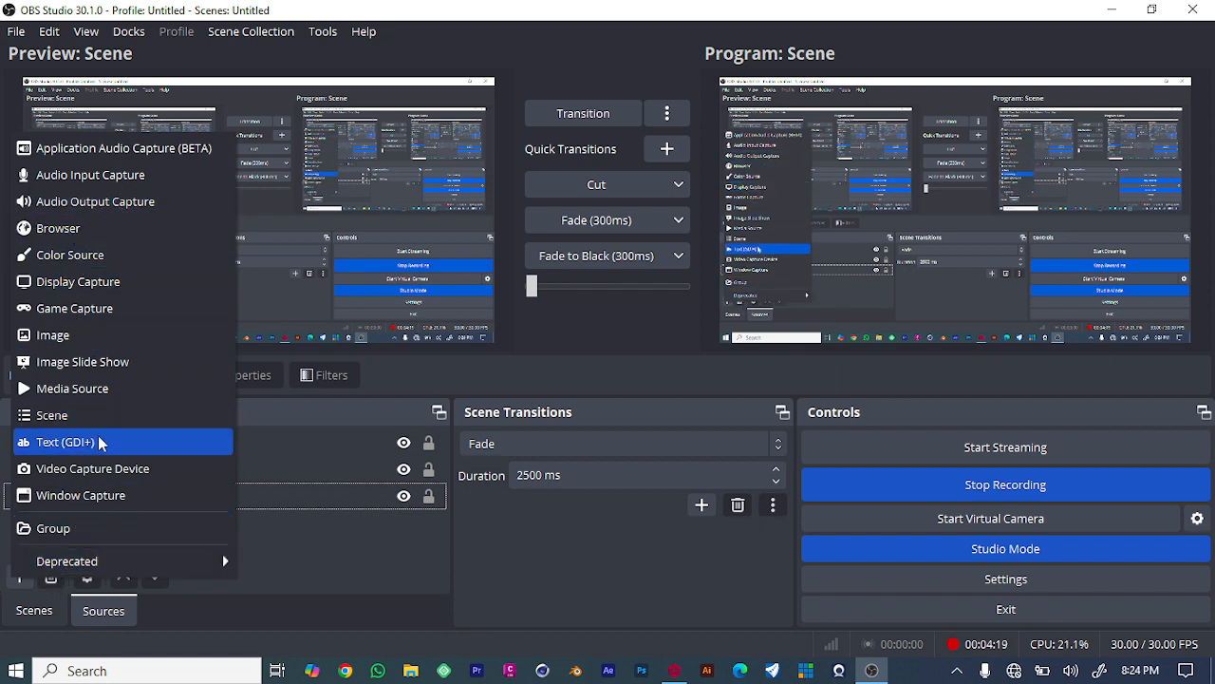
{"action": "left_click", "coordinate": [308, 541]}
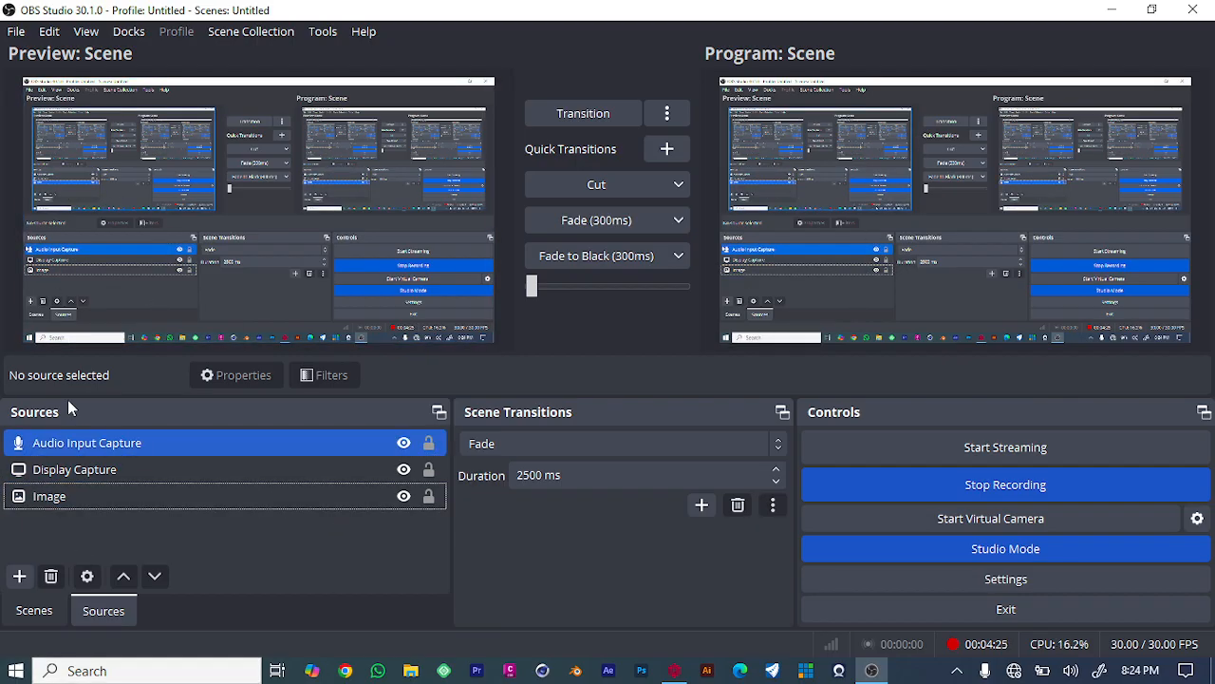
- Add a new Media Source named Media Source and close its properties without choosing a local file
{"action": "left_click", "coordinate": [17, 576]}
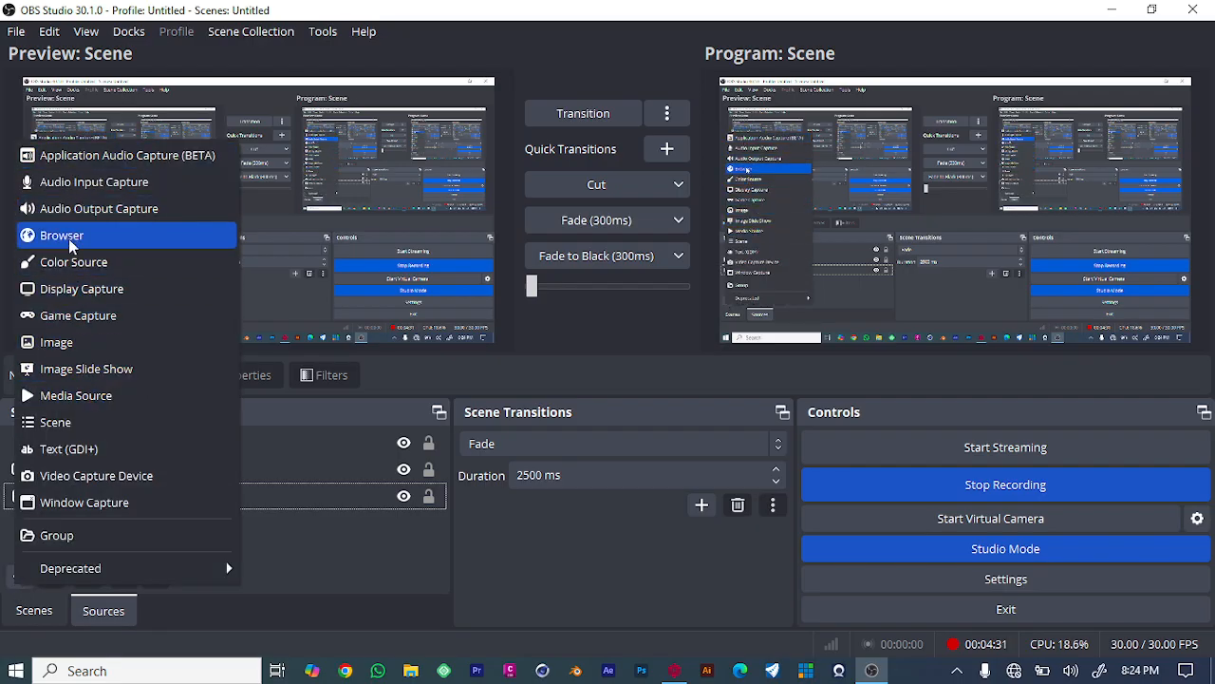
{"action": "left_click", "coordinate": [78, 398]}
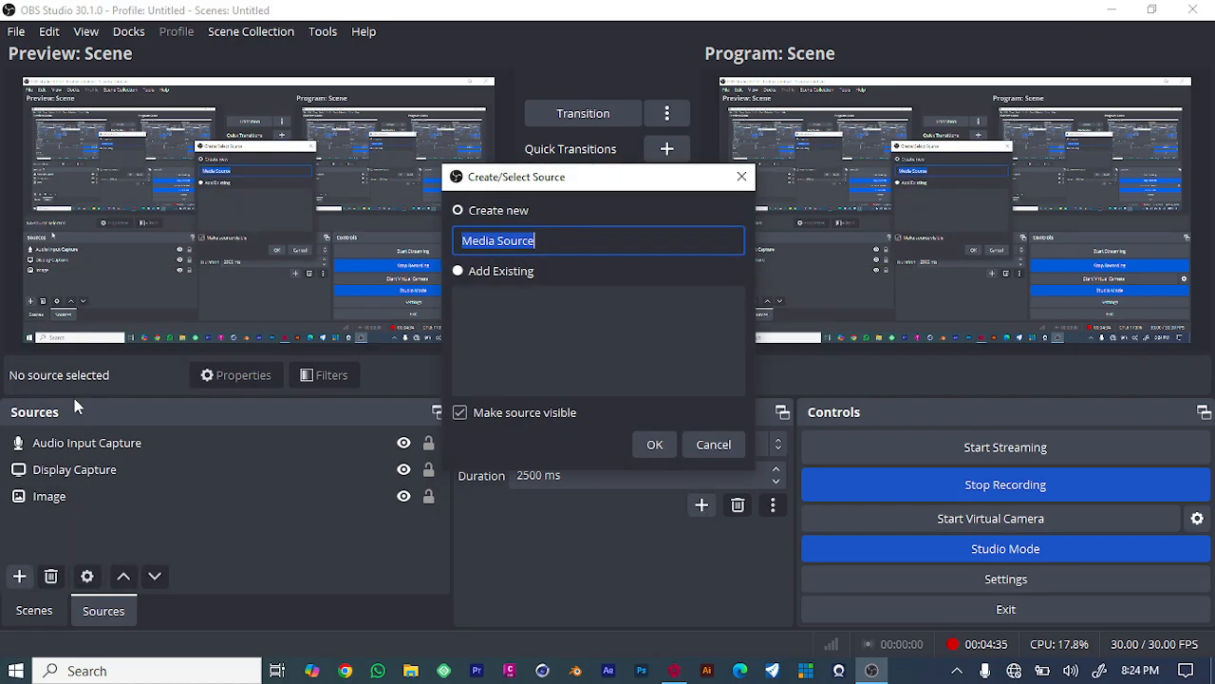
{"action": "left_click", "coordinate": [652, 443]}
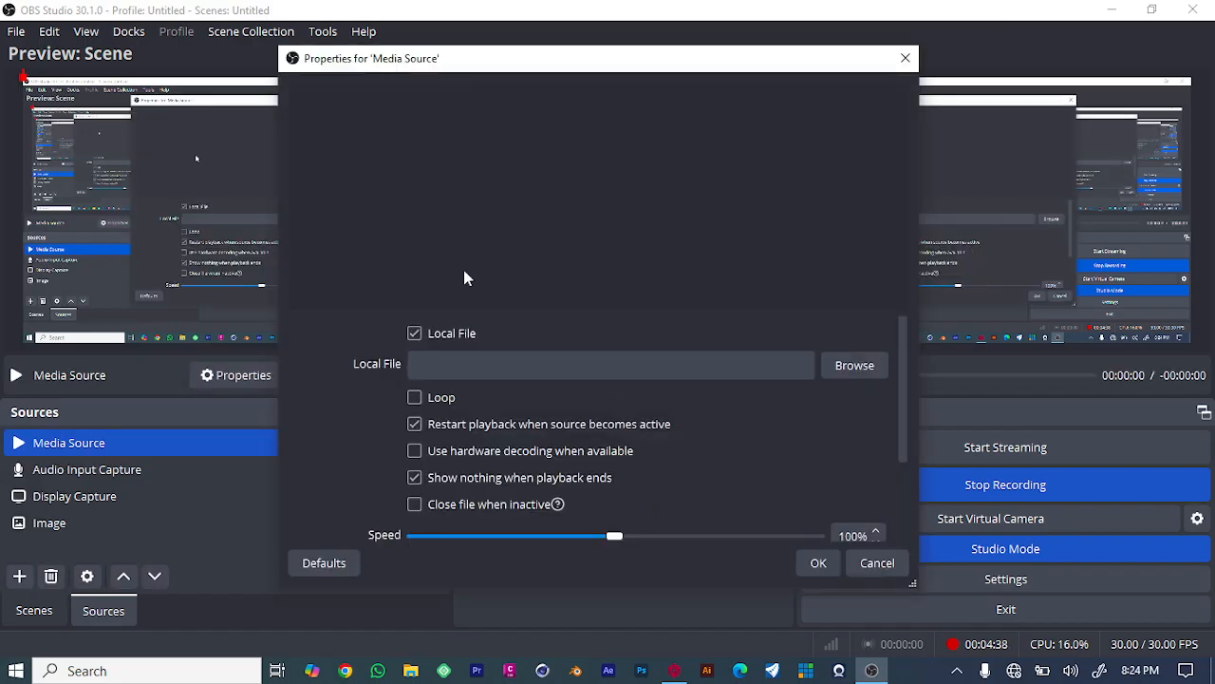
{"action": "left_click", "coordinate": [535, 369]}
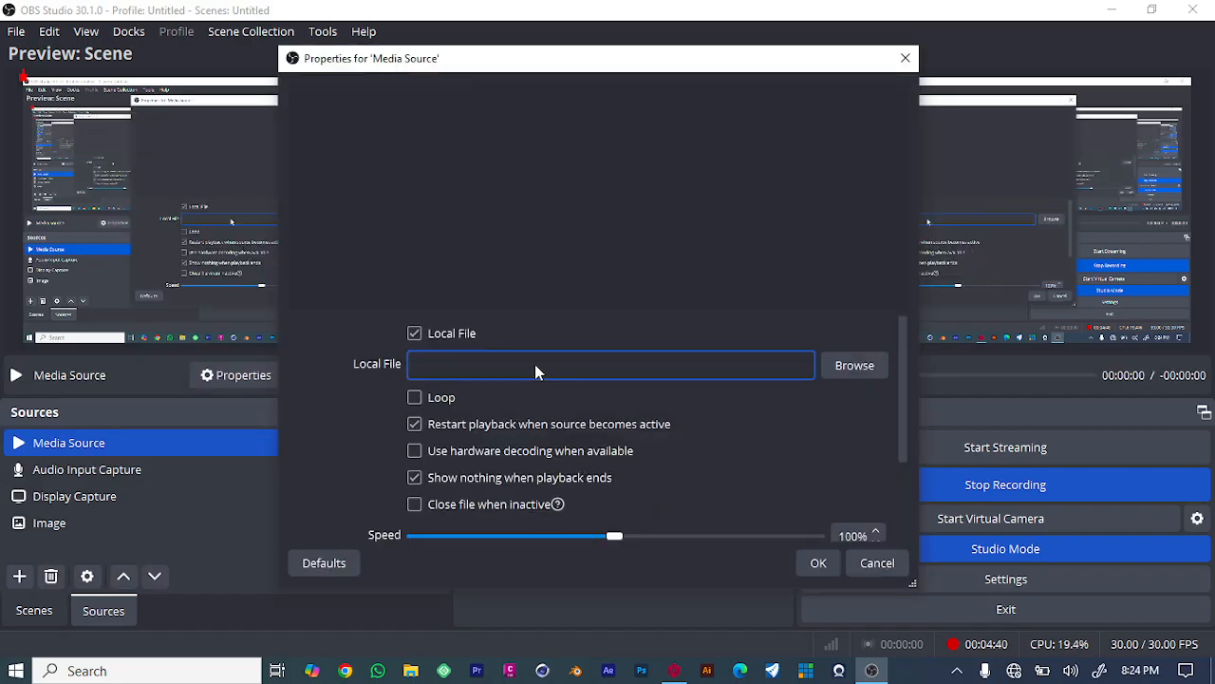
{"action": "left_click", "coordinate": [851, 365]}
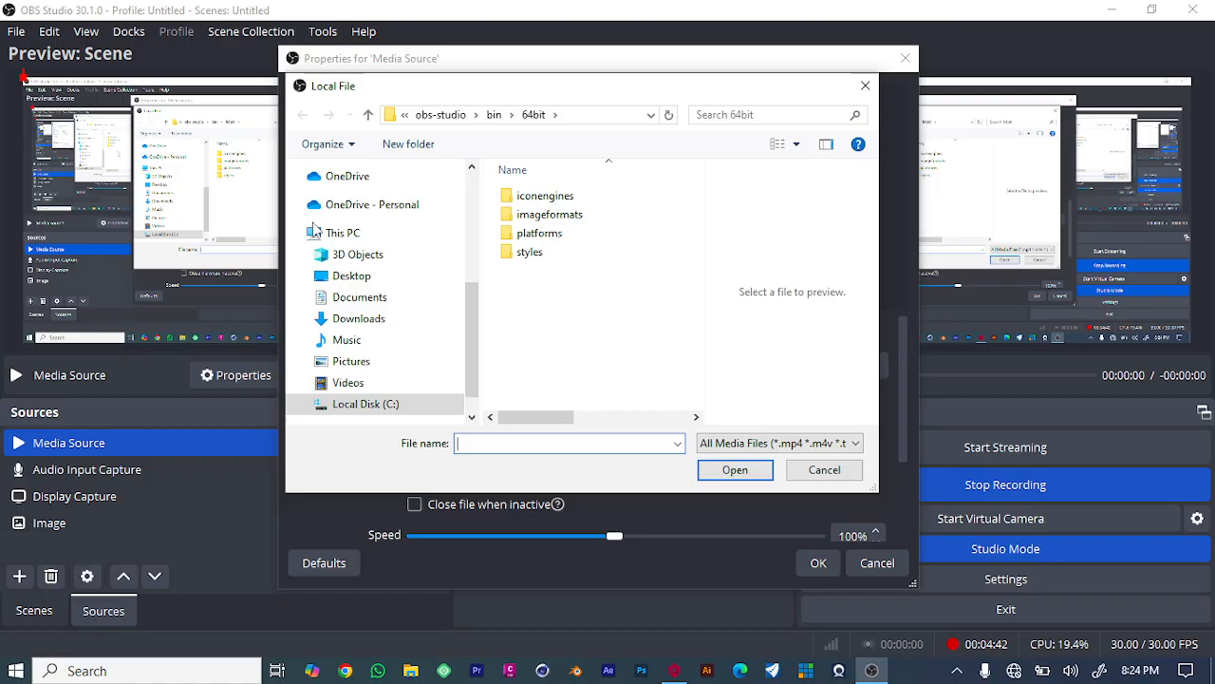
{"action": "left_click", "coordinate": [863, 86]}
{"action": "left_click", "coordinate": [907, 61]}
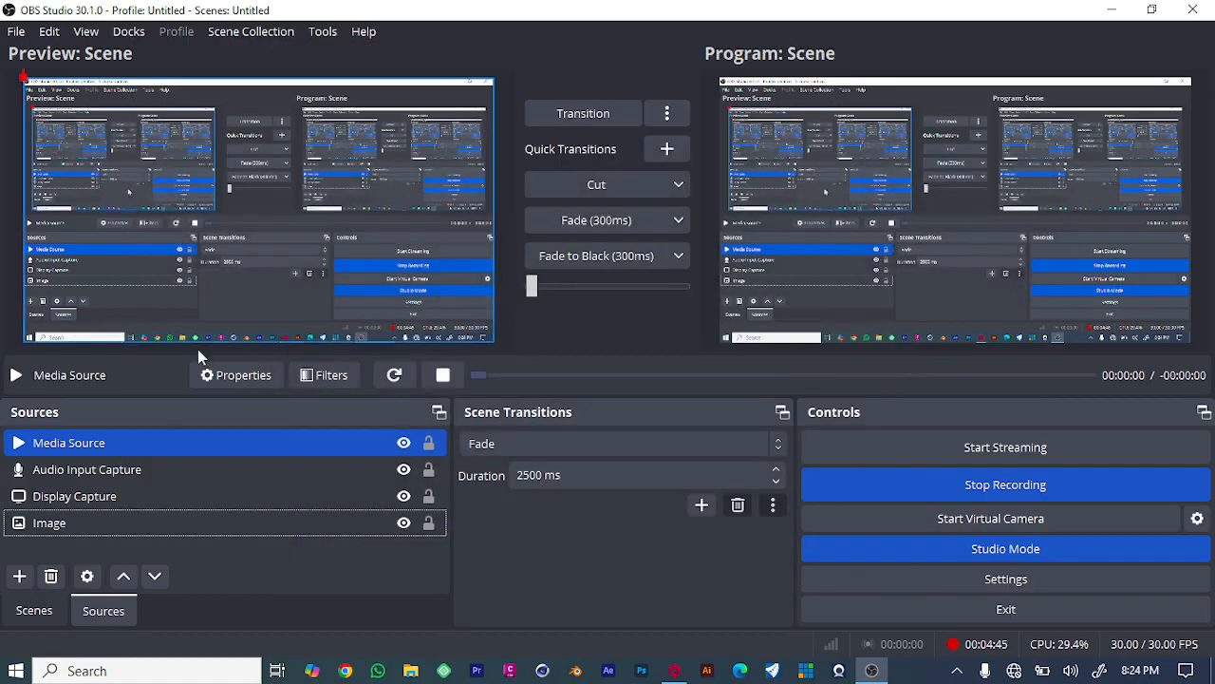
- Add a new Image source to the scene named Image 2
{"action": "right_click", "coordinate": [197, 551]}
{"action": "left_click", "coordinate": [19, 576]}
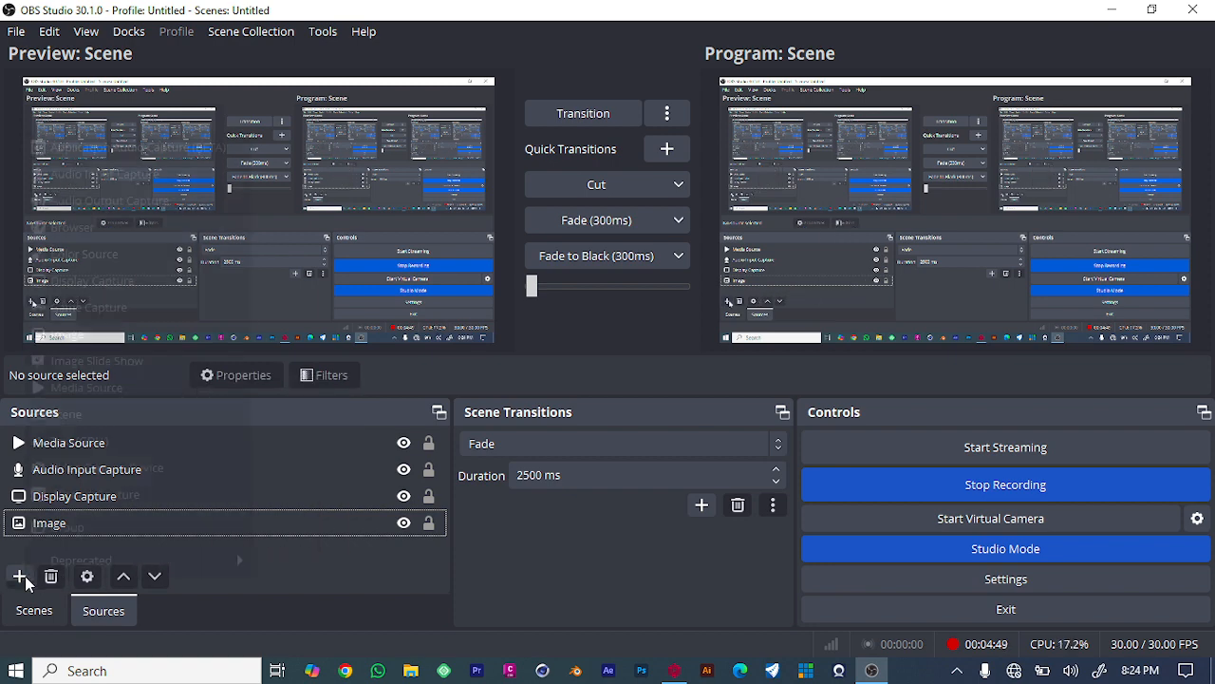
{"action": "left_click", "coordinate": [19, 576]}
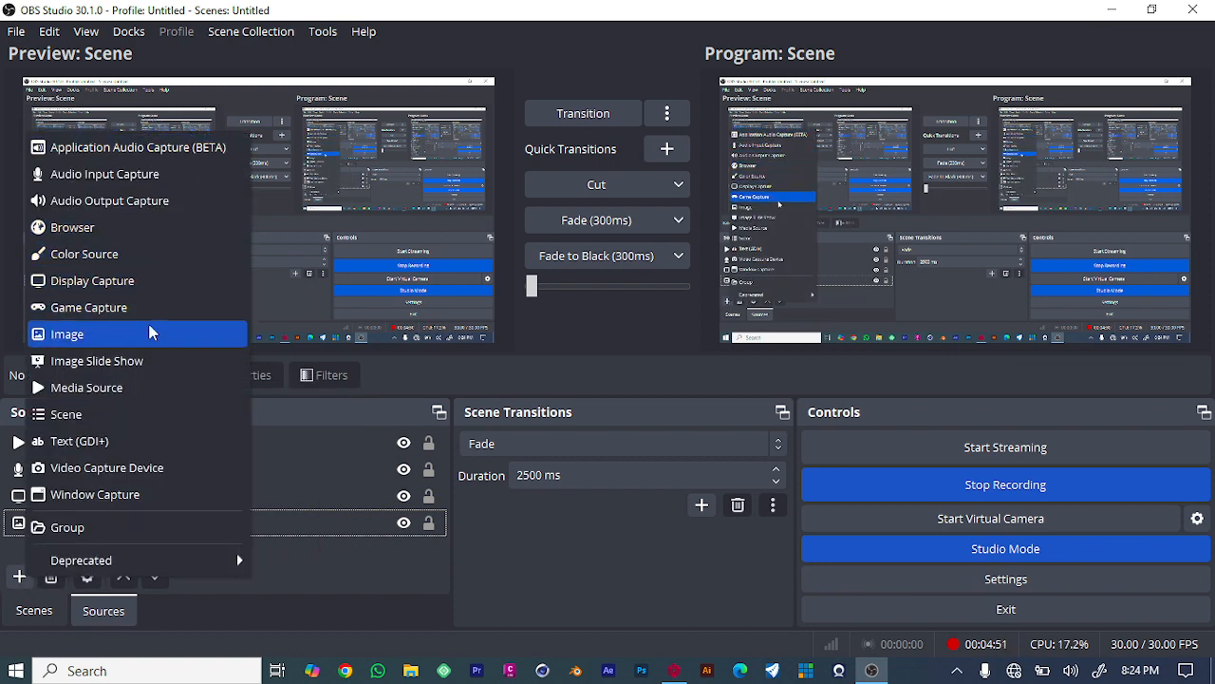
{"action": "left_click", "coordinate": [109, 339]}
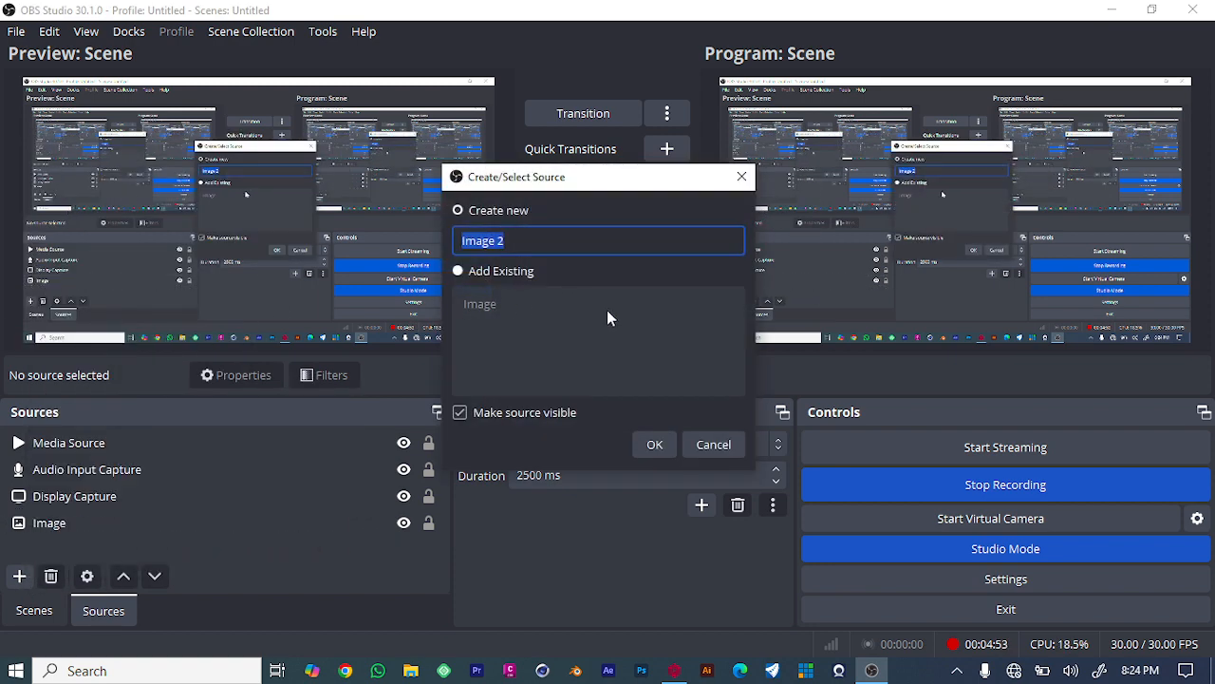
{"action": "left_click", "coordinate": [654, 446]}
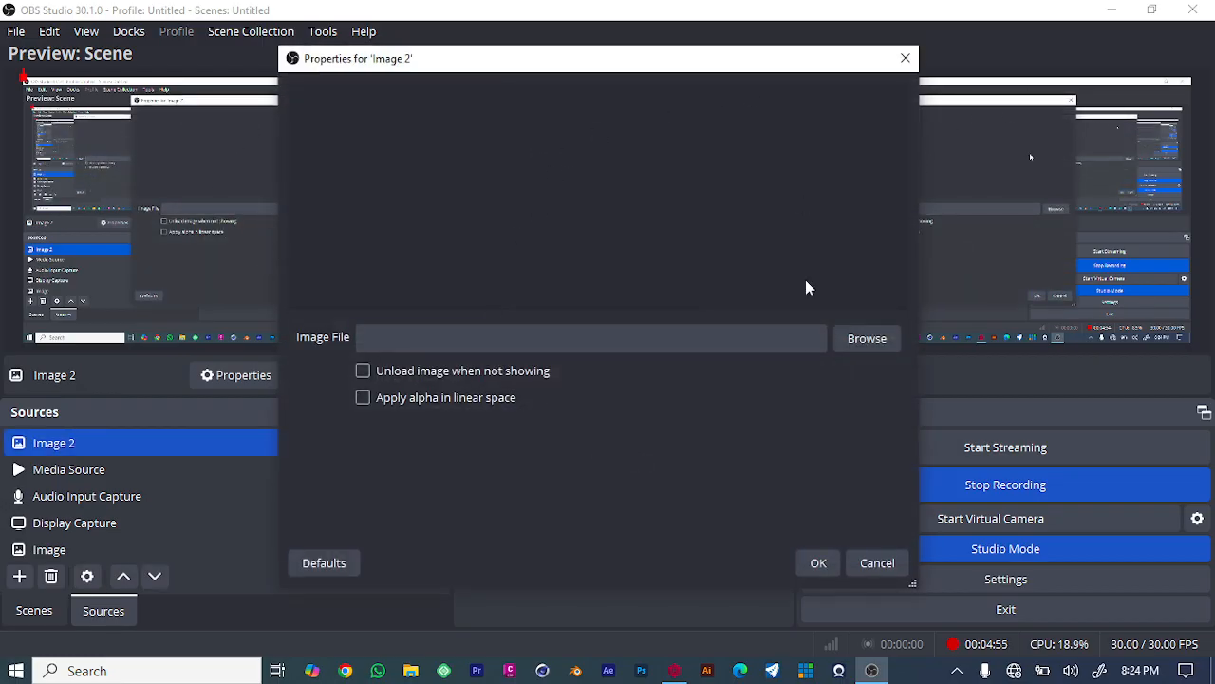
- Browse my design folder and pick SUNDAY SERVICE 27TH APRIL 2025 as Image 2's file, then cancel its properties
{"action": "left_click", "coordinate": [856, 346]}
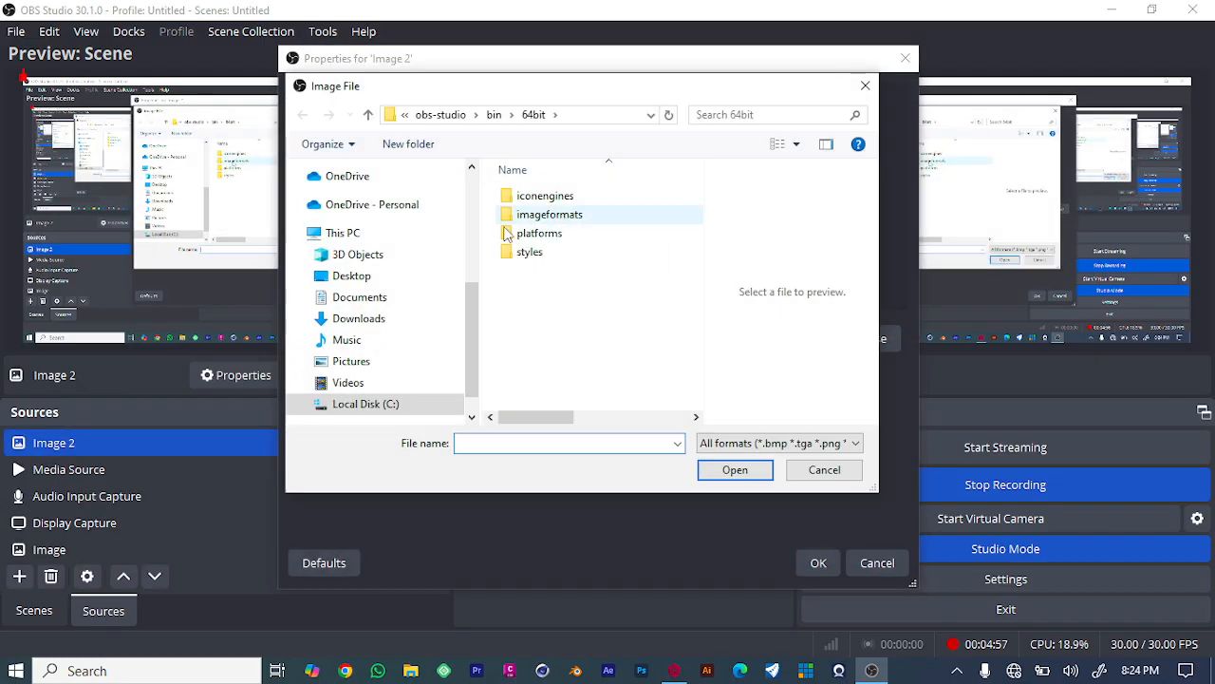
{"action": "scroll", "coordinate": [380, 313], "scroll_direction": "up", "scroll_amount": 4}
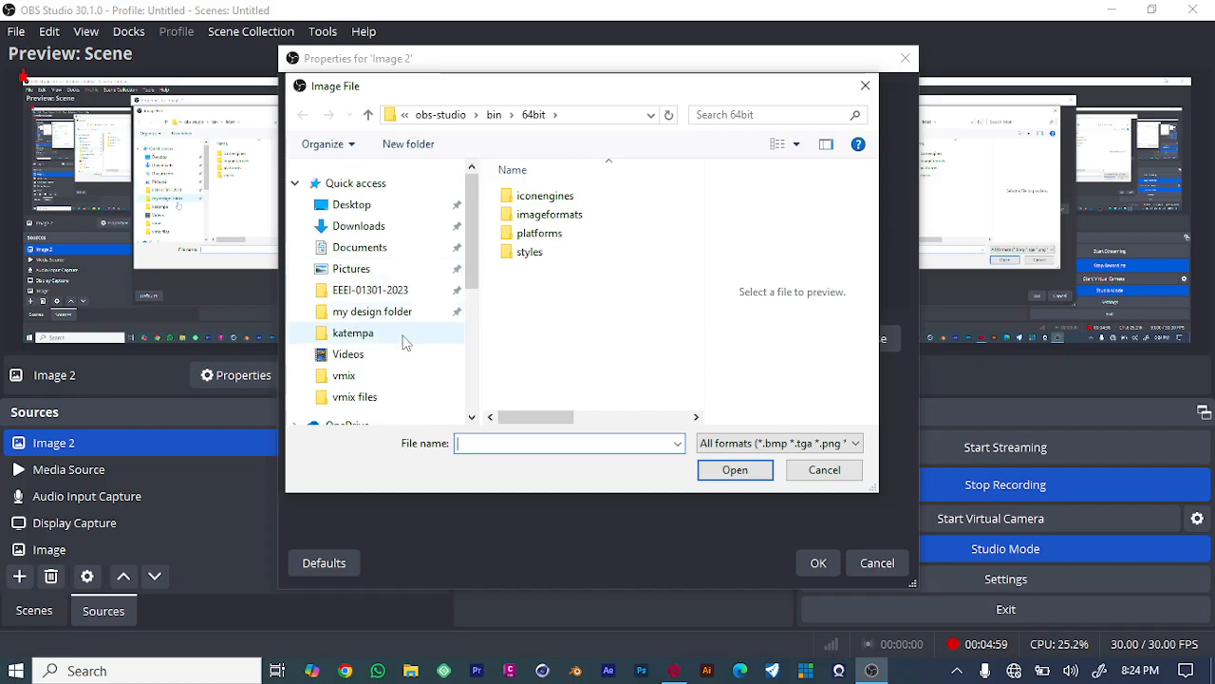
{"action": "left_click", "coordinate": [396, 313]}
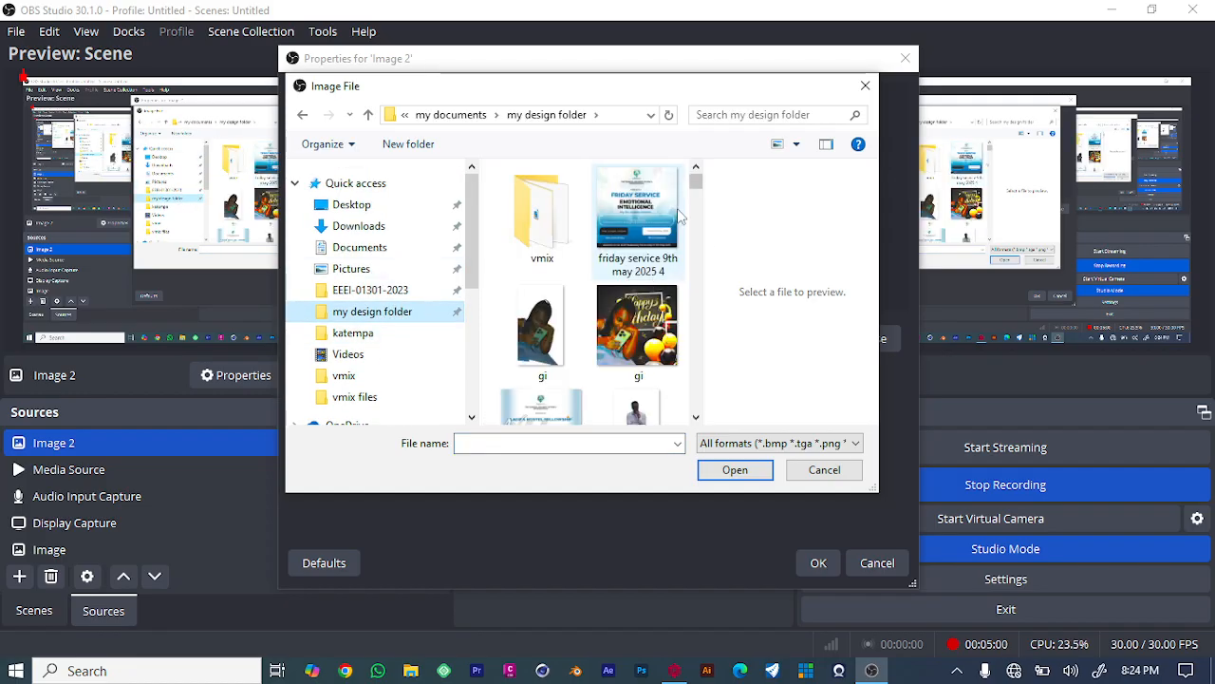
{"action": "scroll", "coordinate": [589, 252], "scroll_direction": "down", "scroll_amount": 2}
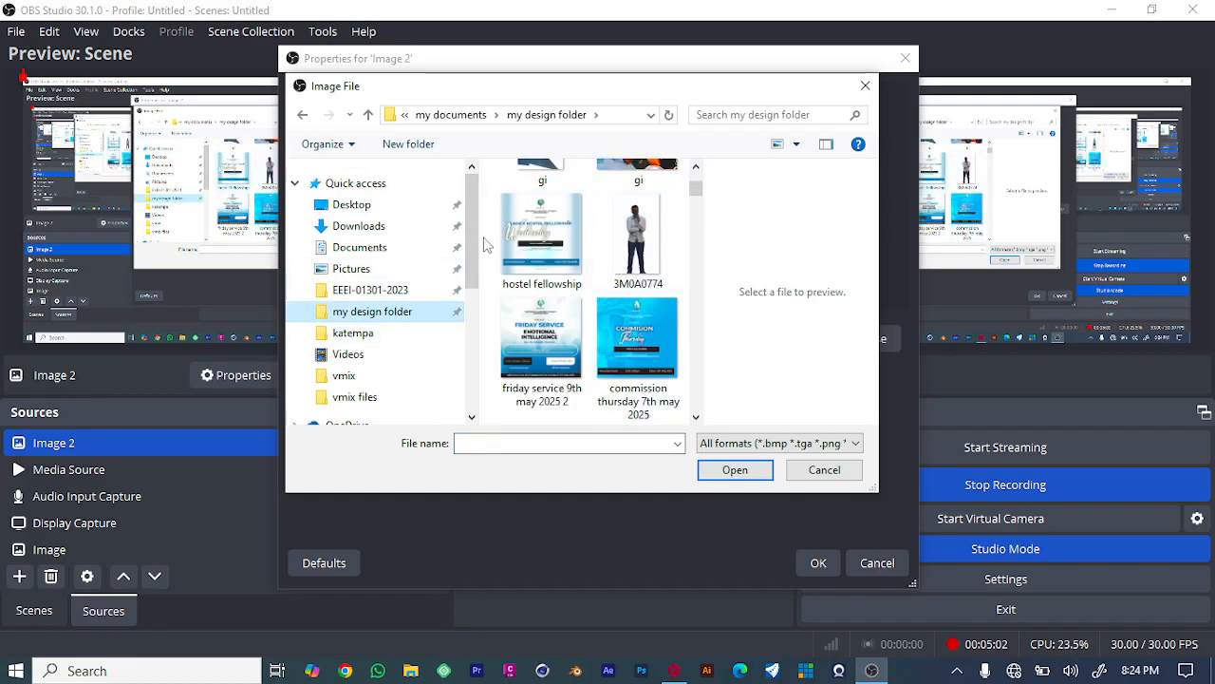
{"action": "scroll", "coordinate": [598, 277], "scroll_direction": "down", "scroll_amount": 2}
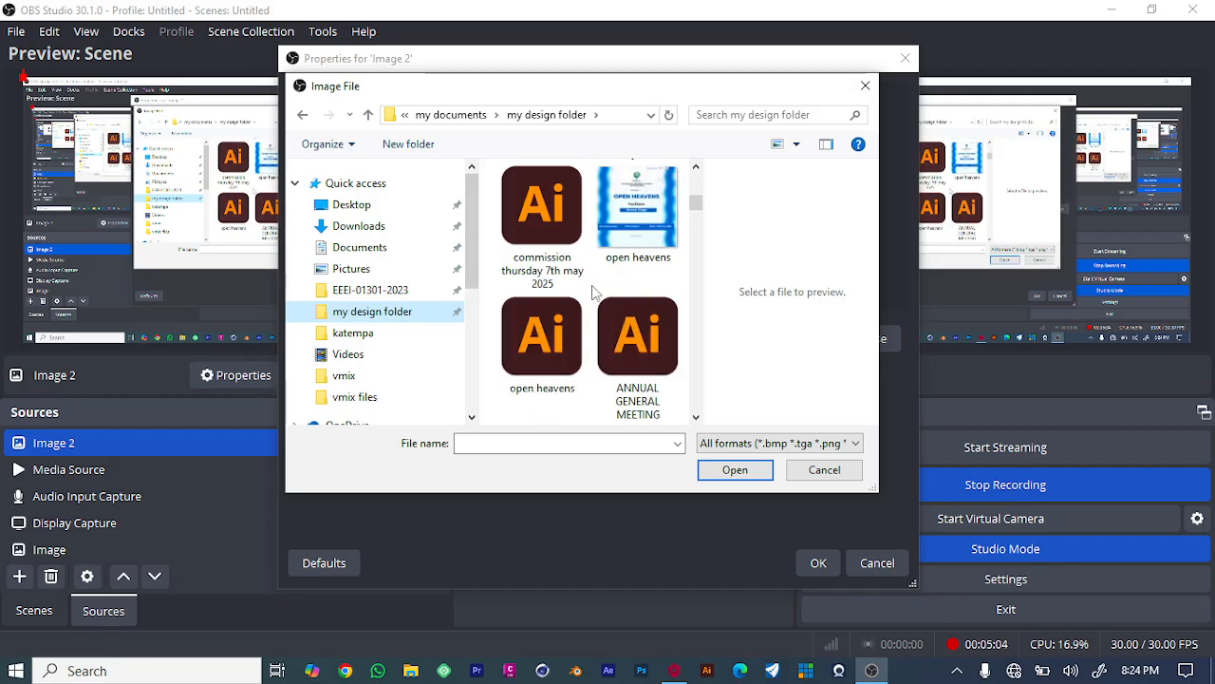
{"action": "scroll", "coordinate": [600, 280], "scroll_direction": "up", "scroll_amount": 3}
{"action": "scroll", "coordinate": [600, 280], "scroll_direction": "down", "scroll_amount": 5}
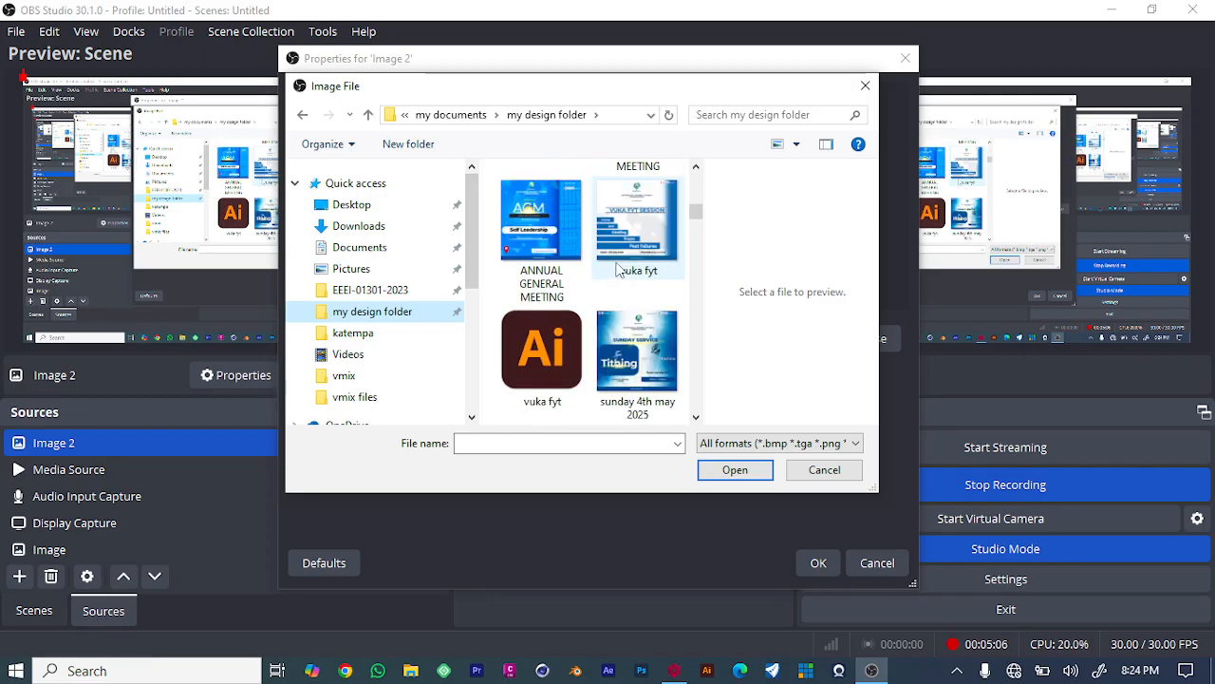
{"action": "scroll", "coordinate": [617, 273], "scroll_direction": "down", "scroll_amount": 4}
{"action": "scroll", "coordinate": [617, 272], "scroll_direction": "up", "scroll_amount": 1}
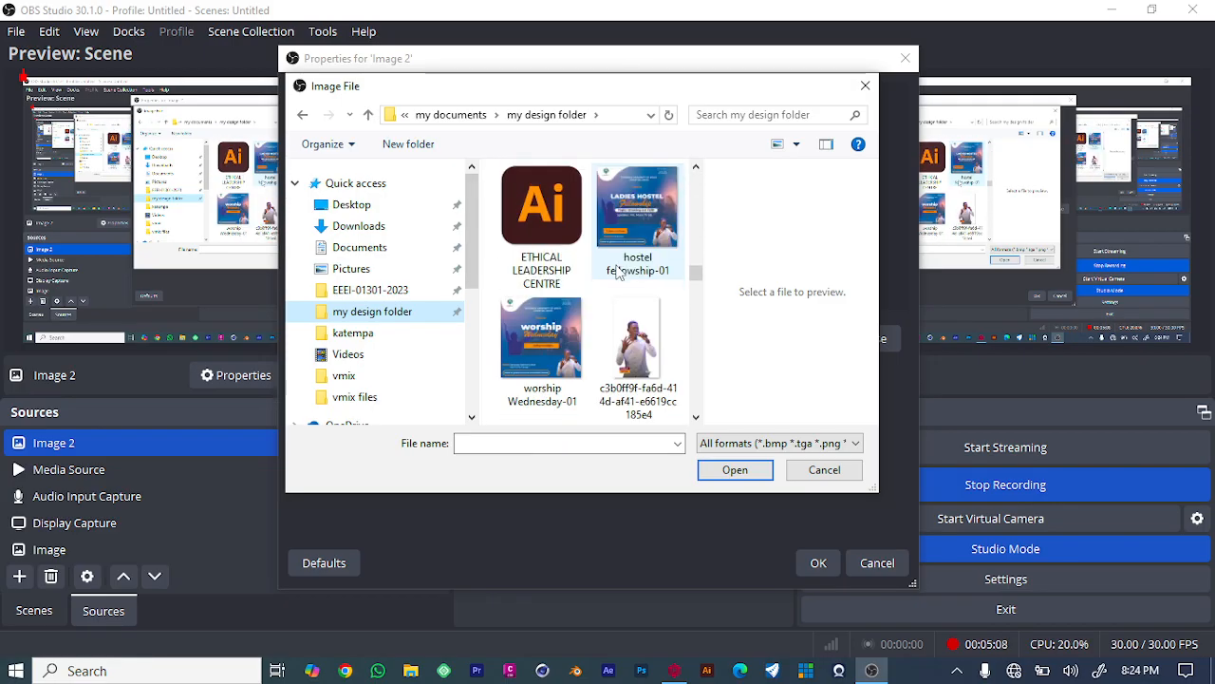
{"action": "left_click", "coordinate": [541, 214]}
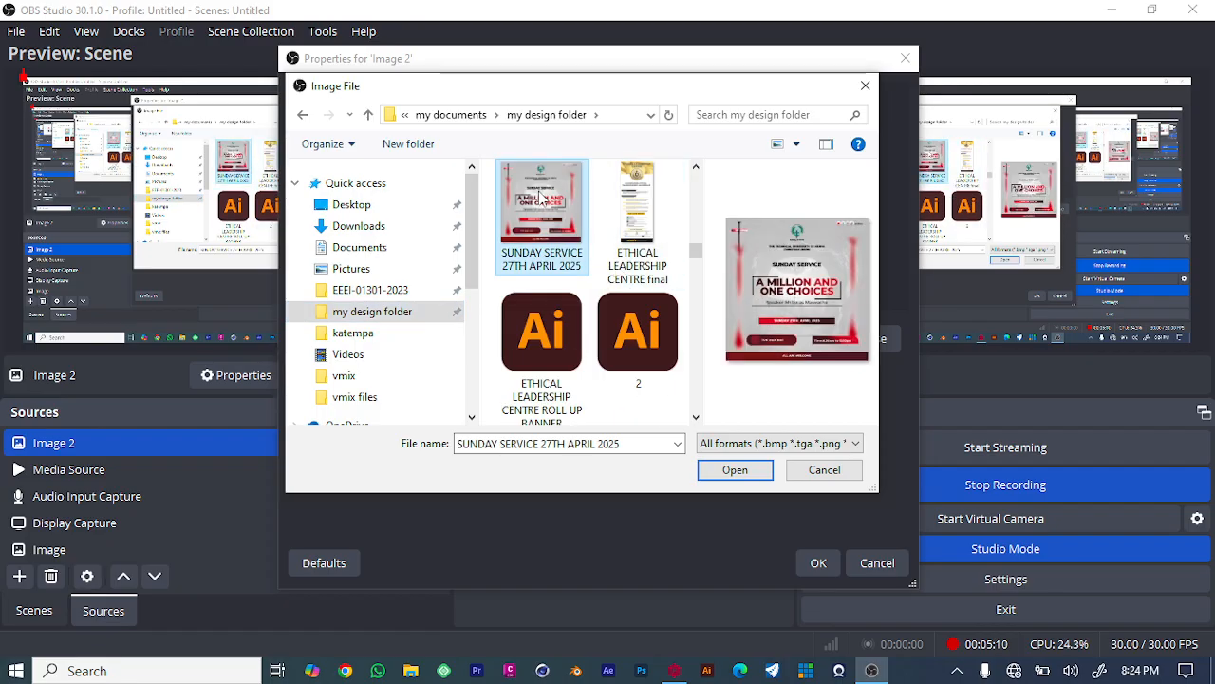
{"action": "left_click", "coordinate": [733, 469]}
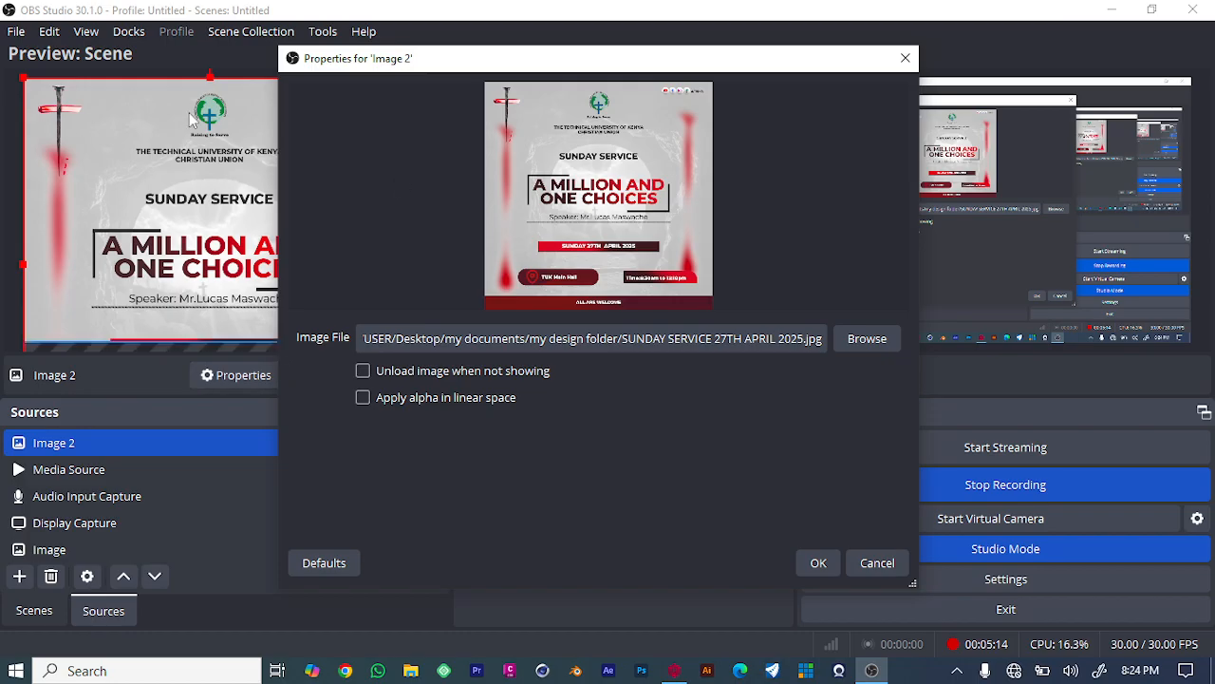
{"action": "left_click", "coordinate": [872, 567]}
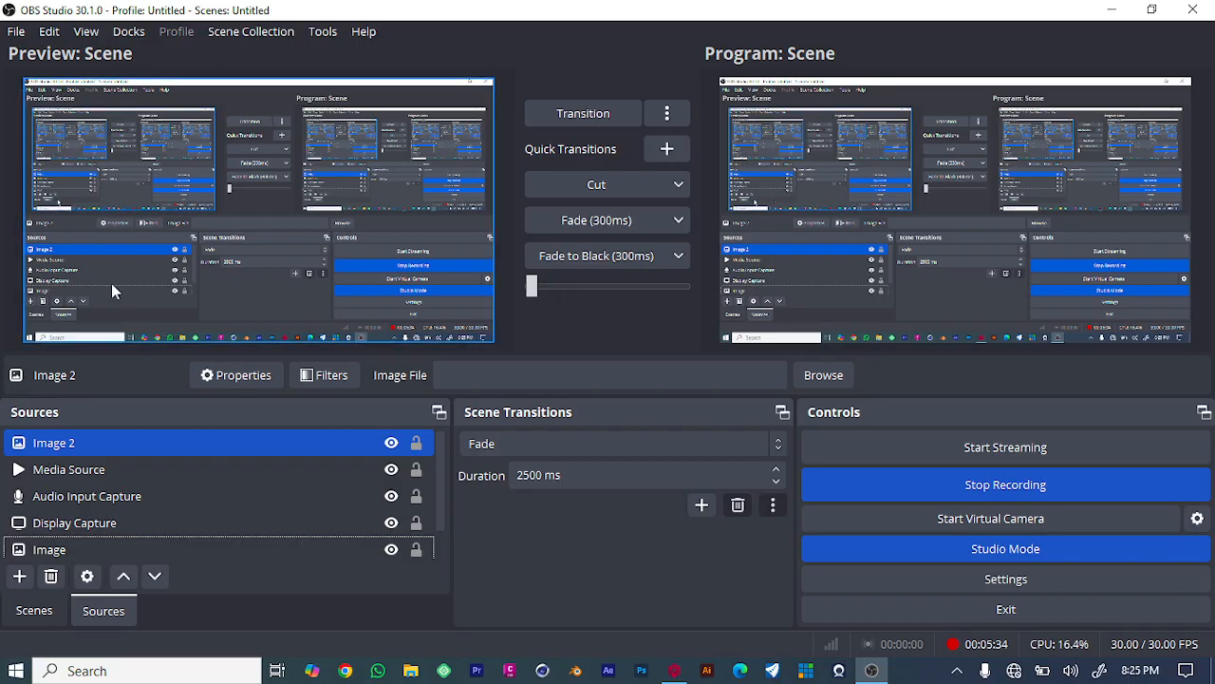
- Open the Image source's properties to review its image file, then close them
{"action": "left_click", "coordinate": [122, 503], "text": "ctrl"}
{"action": "left_click", "coordinate": [66, 549]}
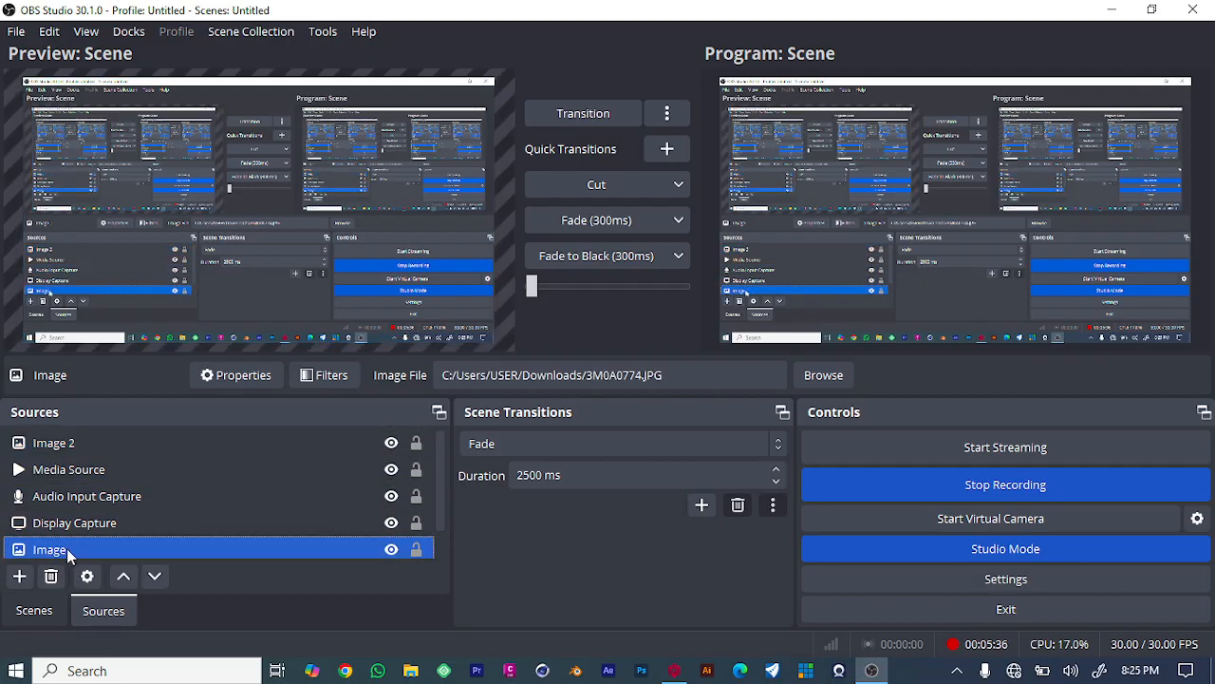
{"action": "double_click", "coordinate": [66, 549]}
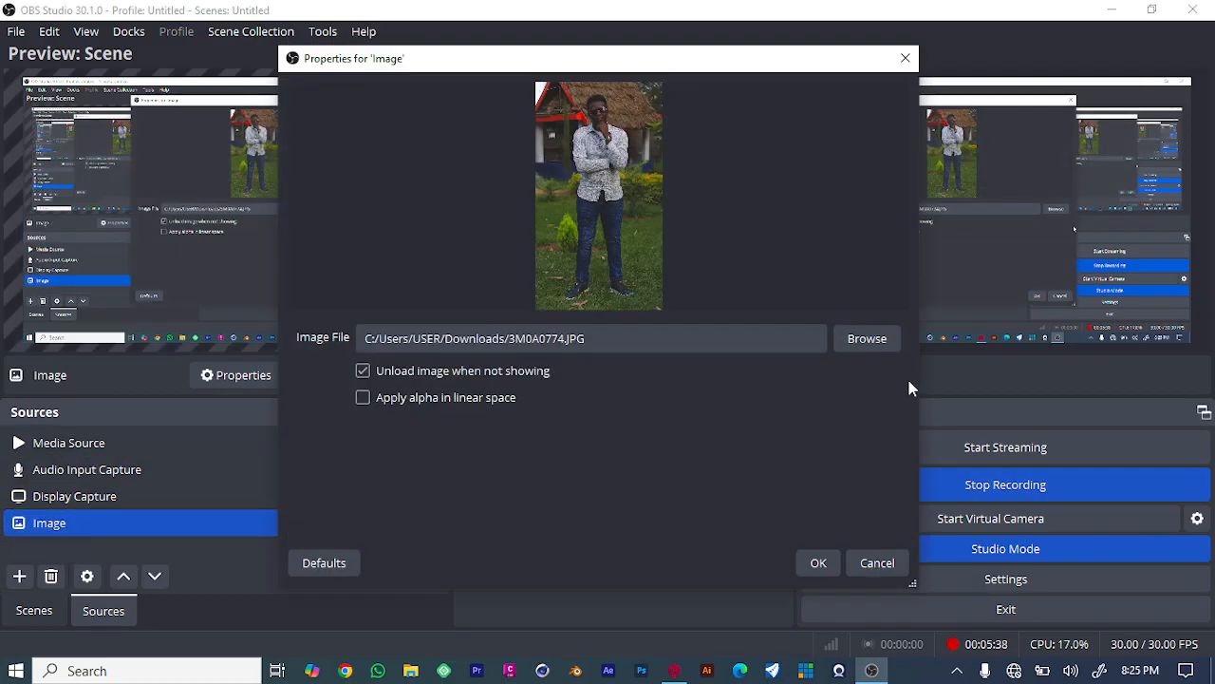
{"action": "left_click", "coordinate": [818, 562]}
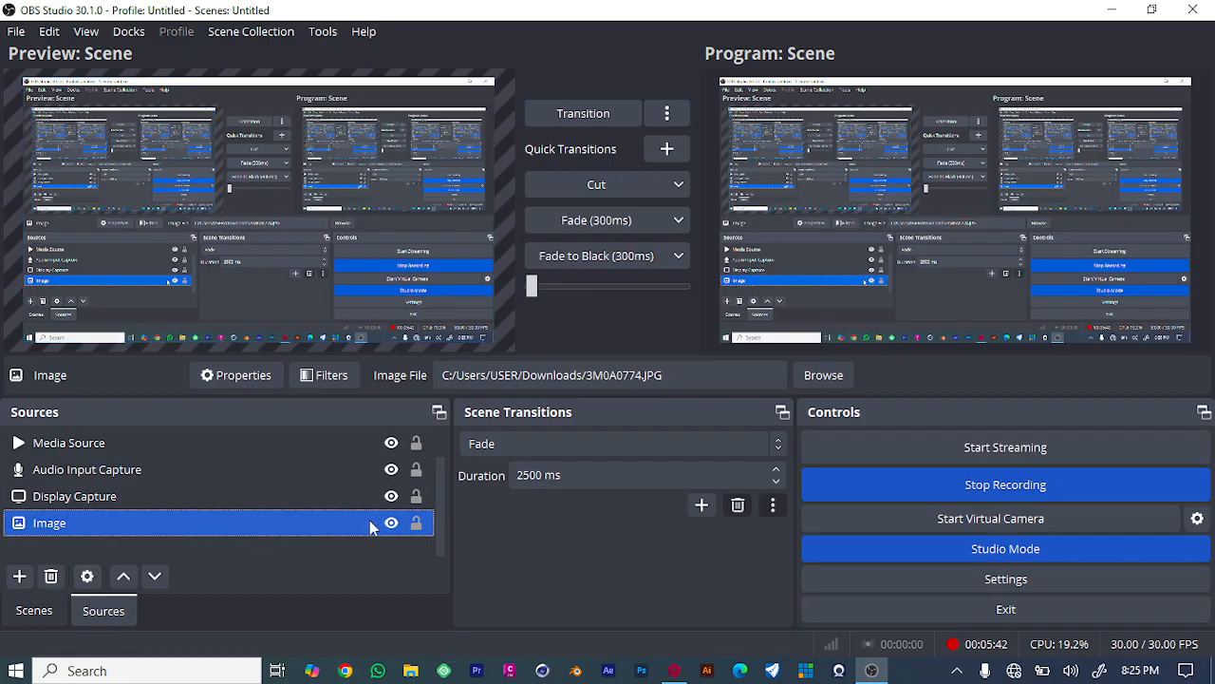
- Reorder the sources list, moving Image 2 to the top above Display Capture
{"action": "left_click_drag", "start_coordinate": [370, 521], "coordinate": [363, 438]}
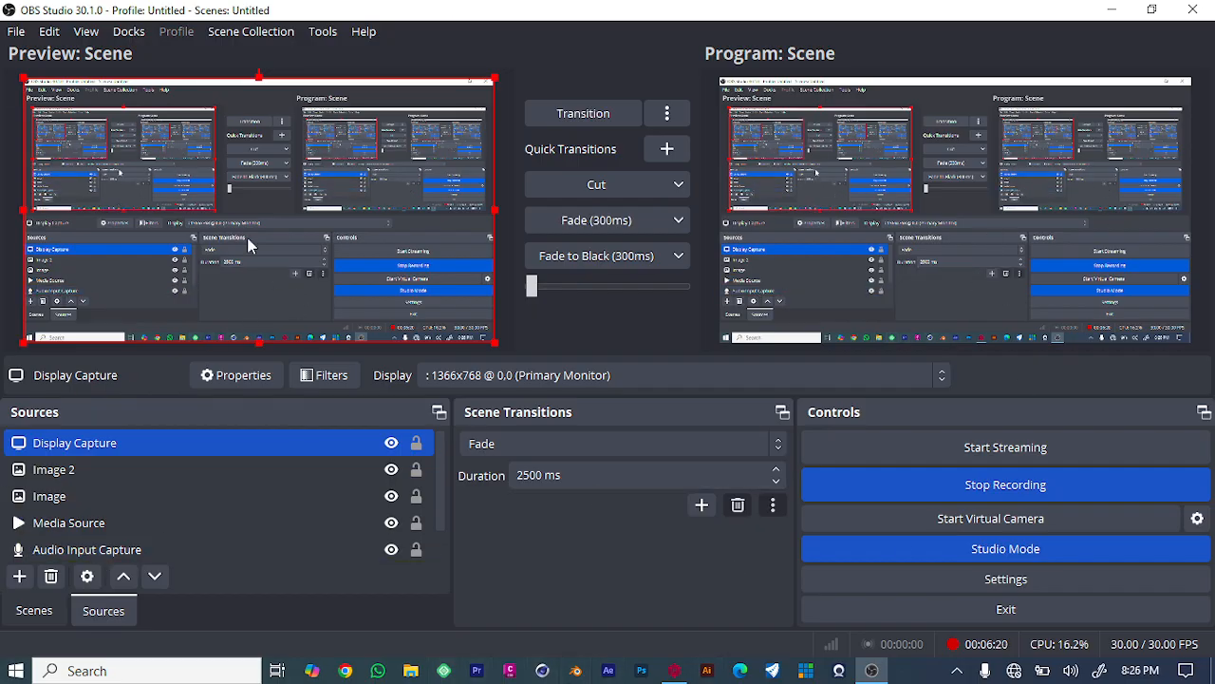
{"action": "left_click", "coordinate": [91, 532], "text": "ctrl"}
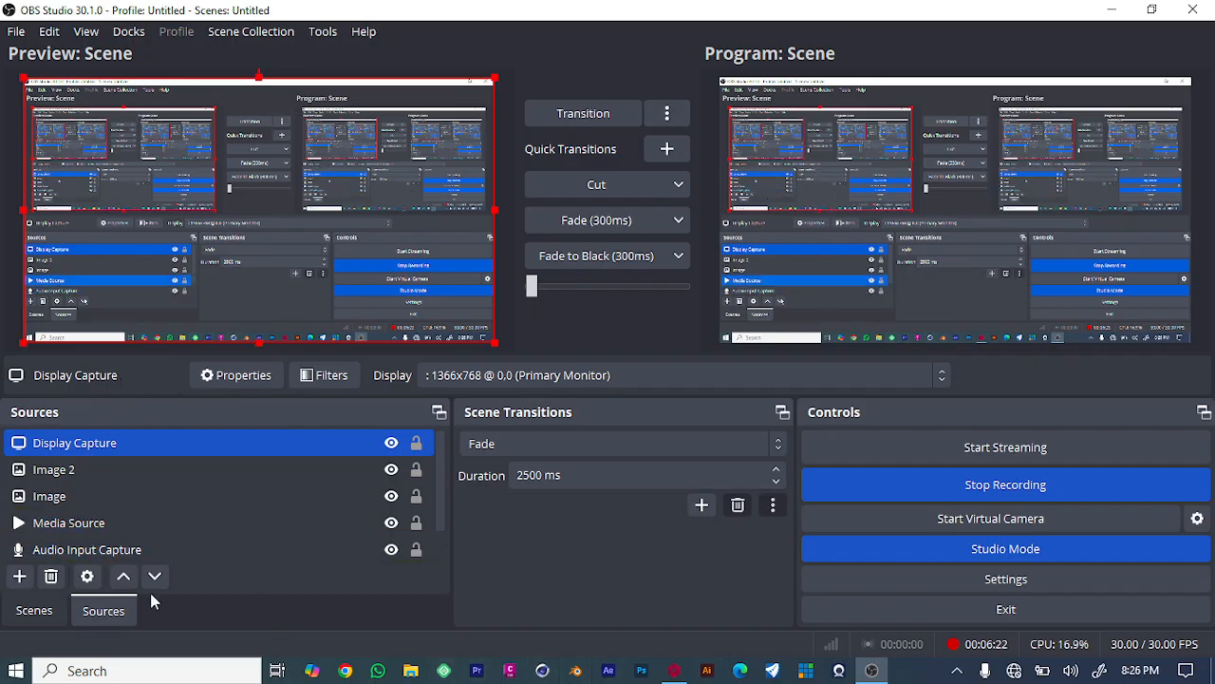
{"action": "left_click", "coordinate": [38, 484]}
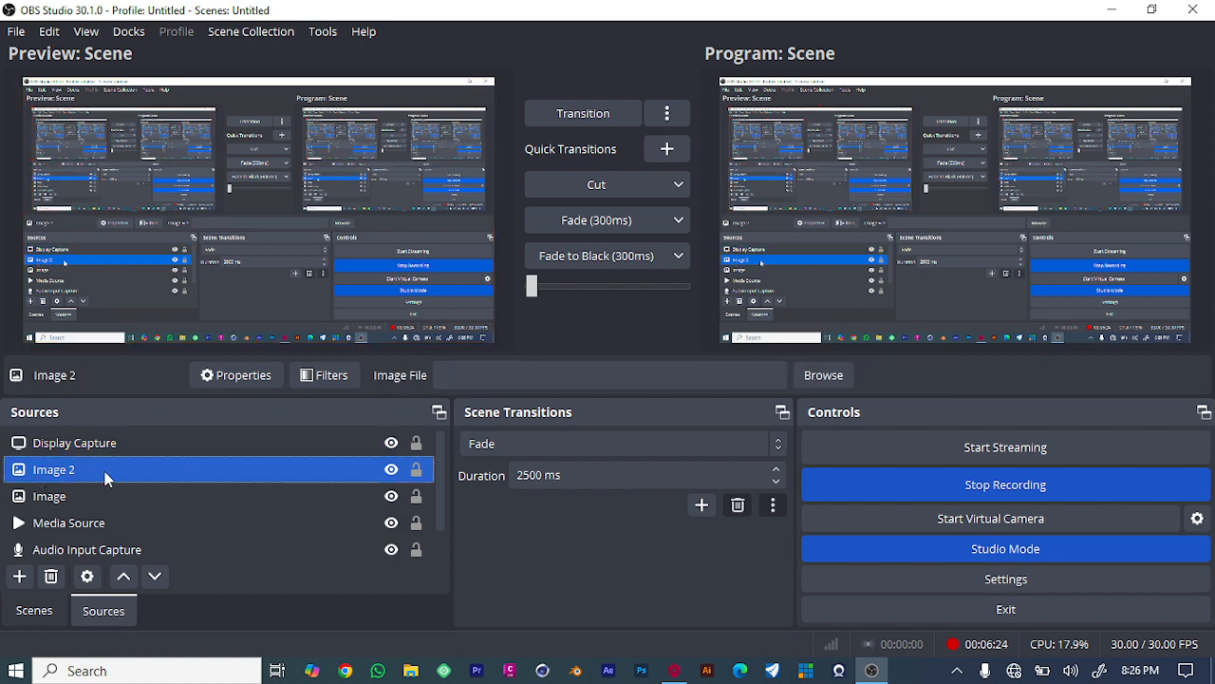
{"action": "left_click_drag", "start_coordinate": [110, 479], "coordinate": [119, 446]}
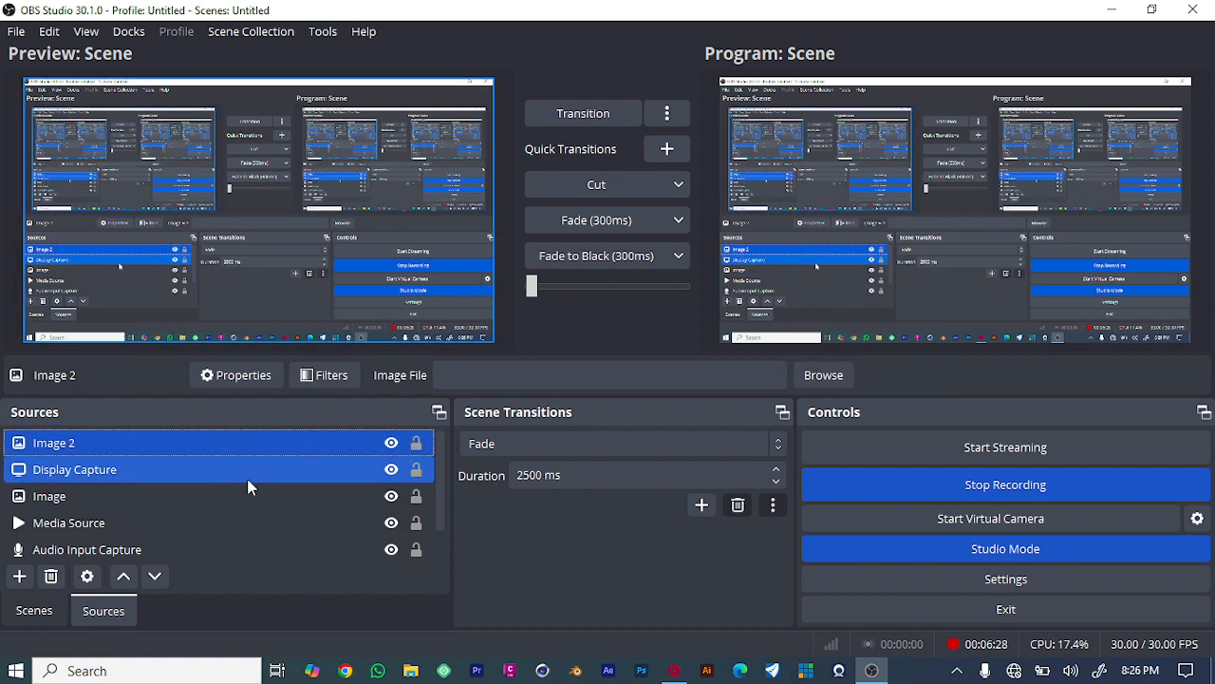
- Toggle the sources' visibility, leaving Display Capture hidden and Image 2, Image and Media Source shown
{"action": "left_click", "coordinate": [392, 442]}
{"action": "left_click", "coordinate": [391, 443]}
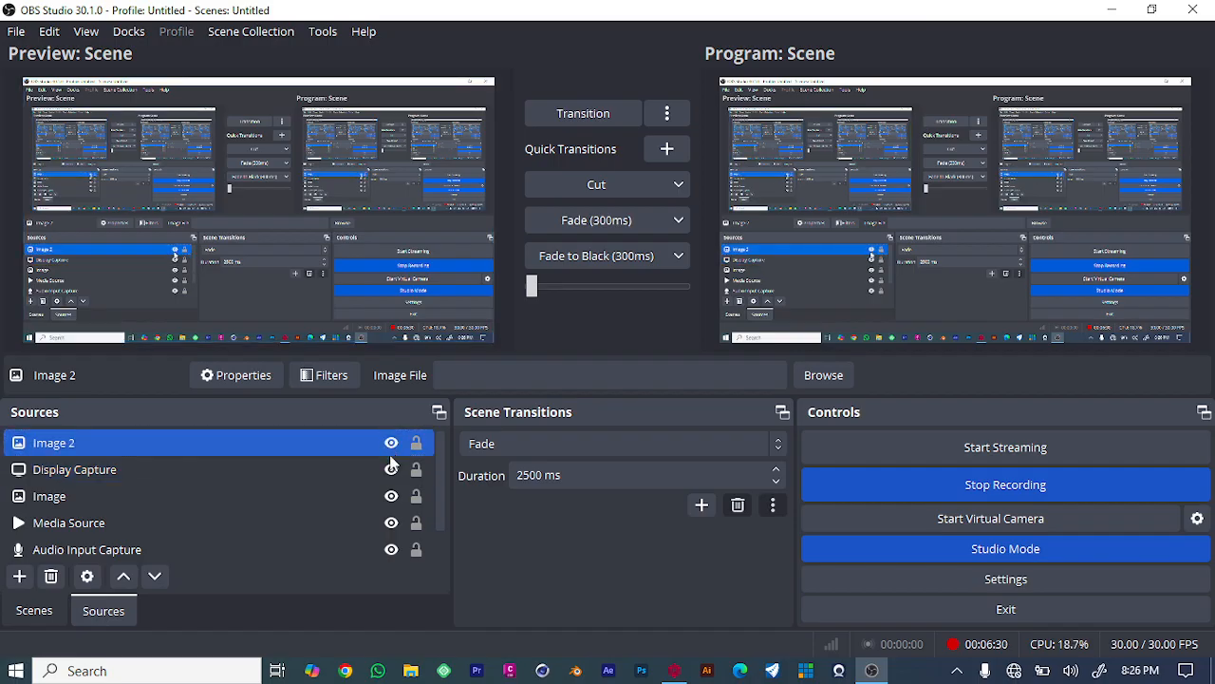
{"action": "left_click", "coordinate": [391, 469]}
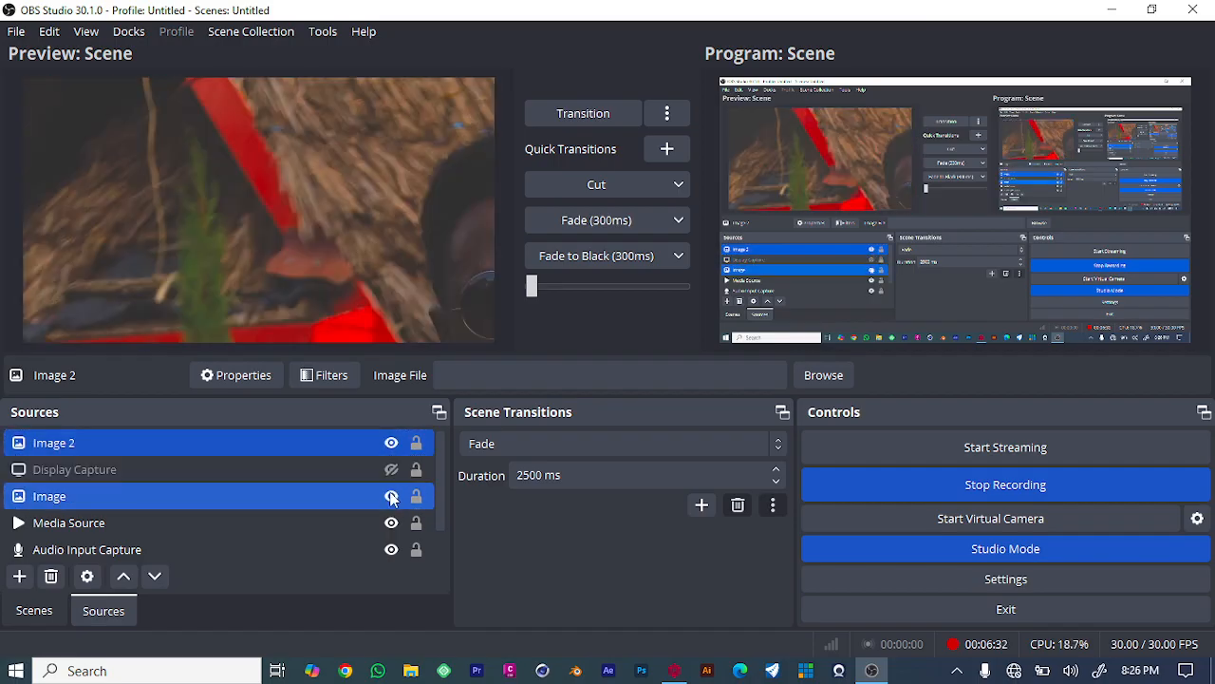
{"action": "left_click", "coordinate": [391, 496]}
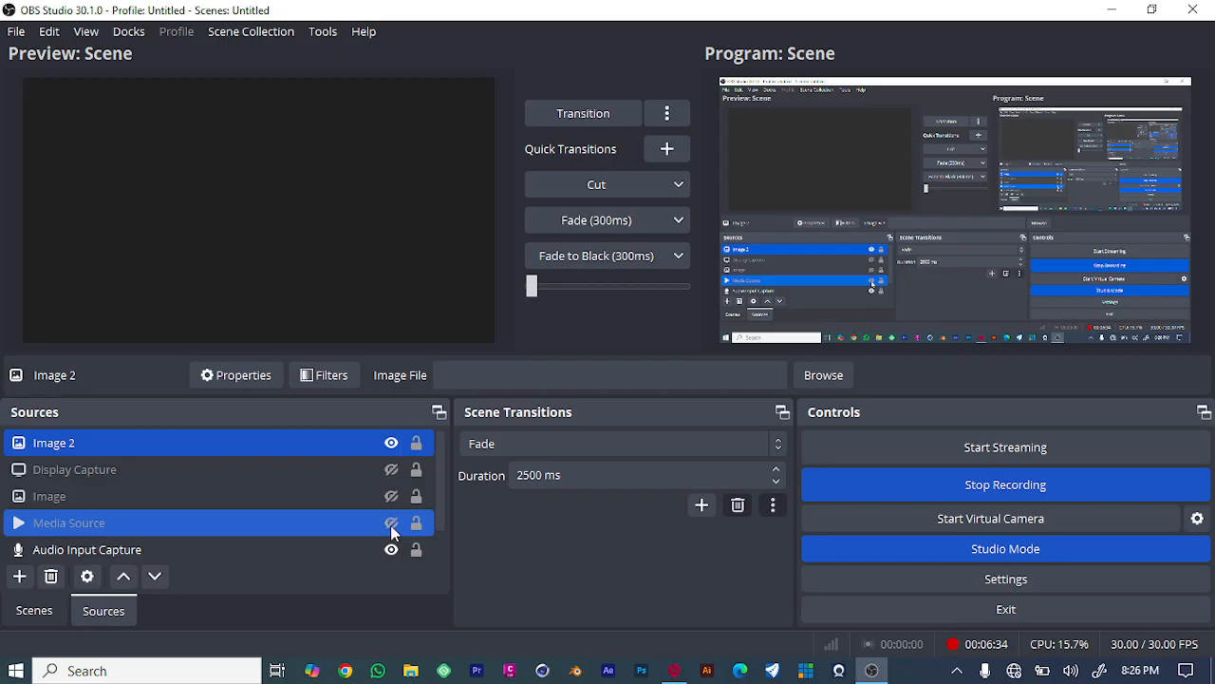
{"action": "left_click", "coordinate": [393, 497]}
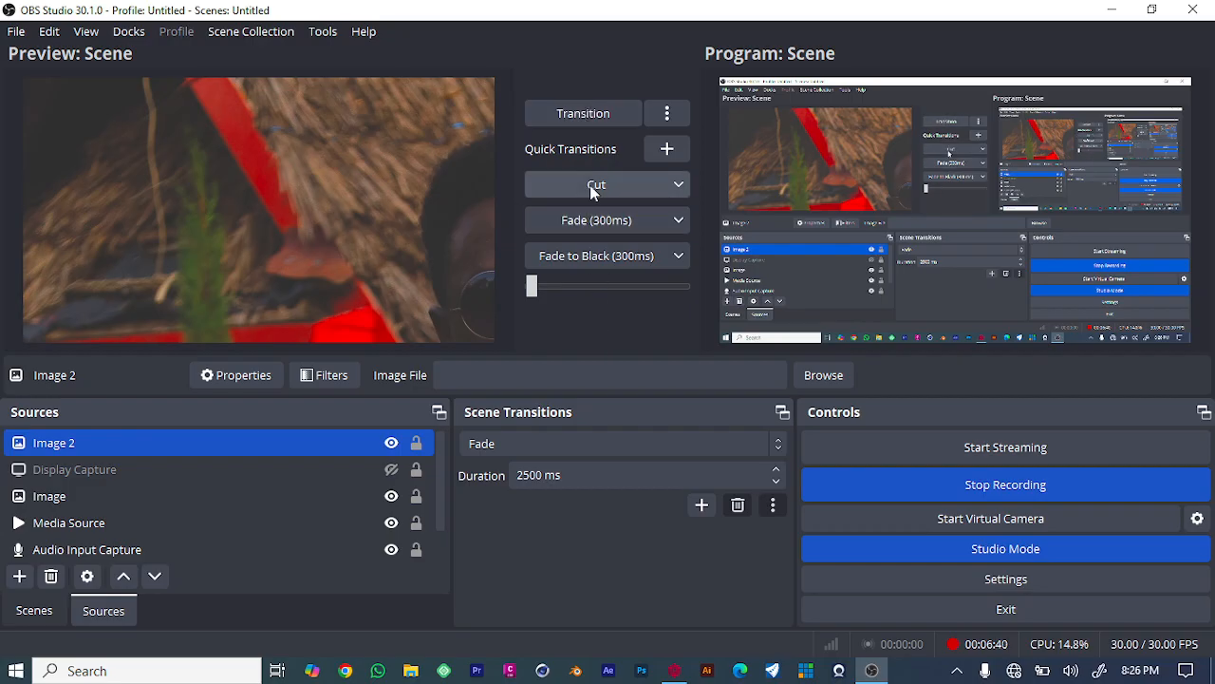
- Hide the Image 2 source and show the Display Capture source again
{"action": "left_click_drag", "start_coordinate": [532, 285], "coordinate": [559, 291]}
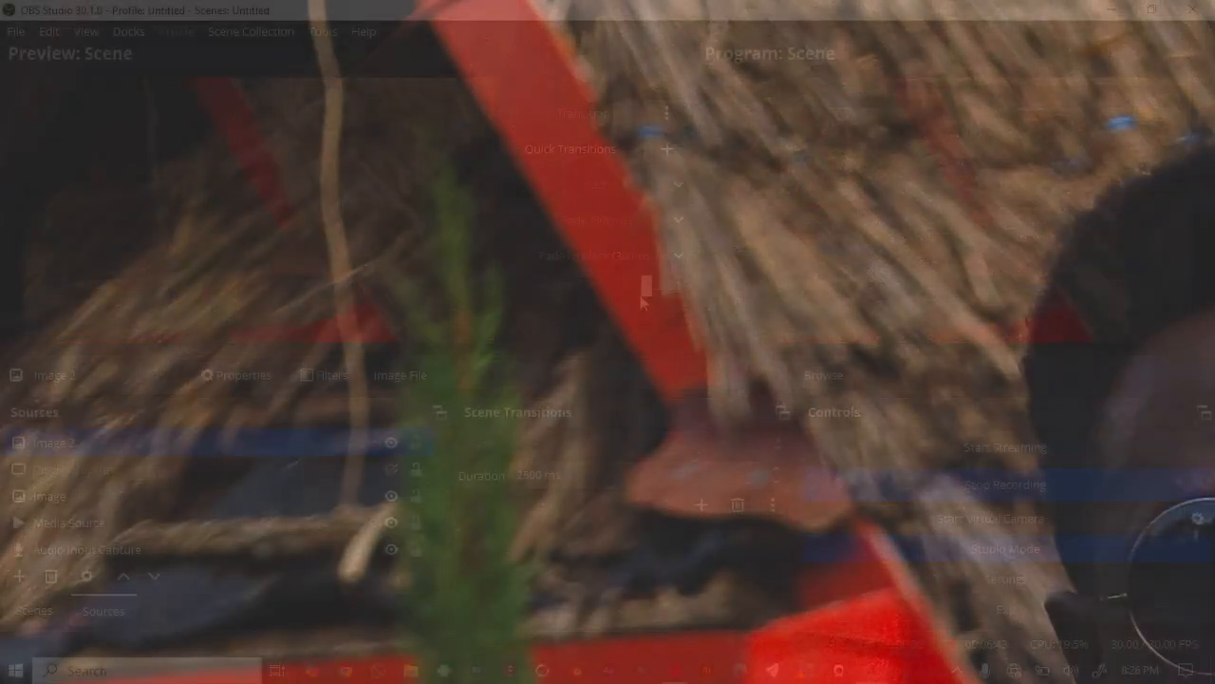
{"action": "left_click_drag", "start_coordinate": [559, 291], "coordinate": [513, 290]}
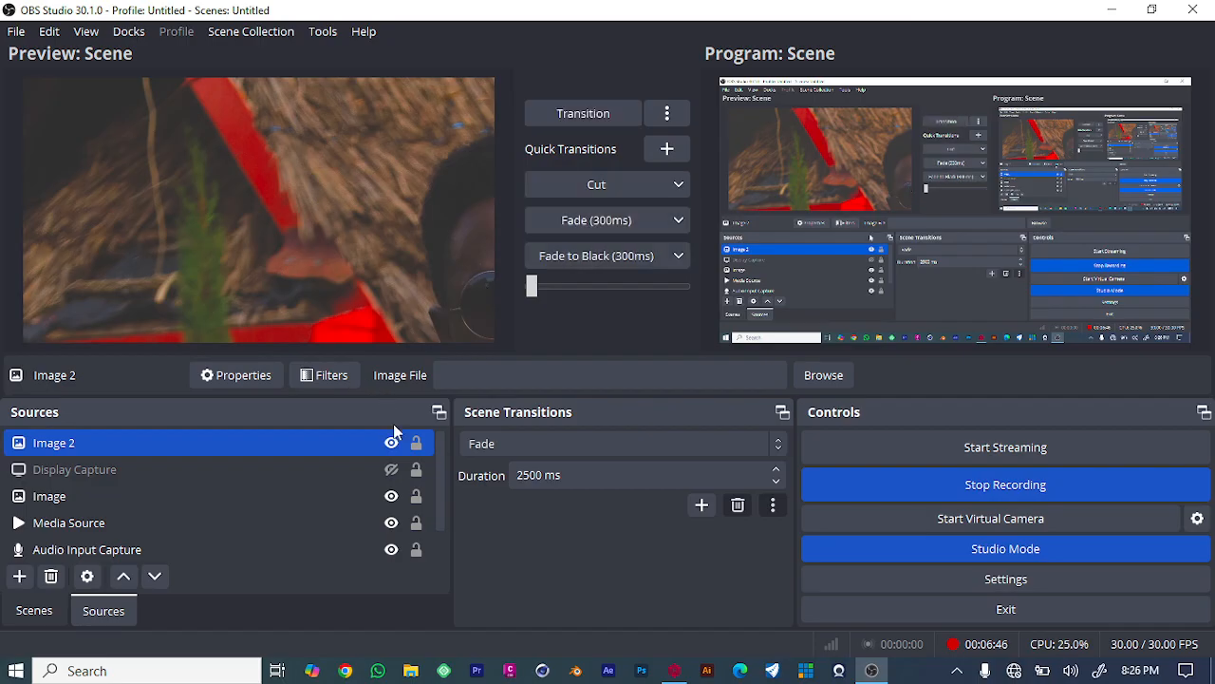
{"action": "left_click_drag", "start_coordinate": [365, 445], "coordinate": [394, 450]}
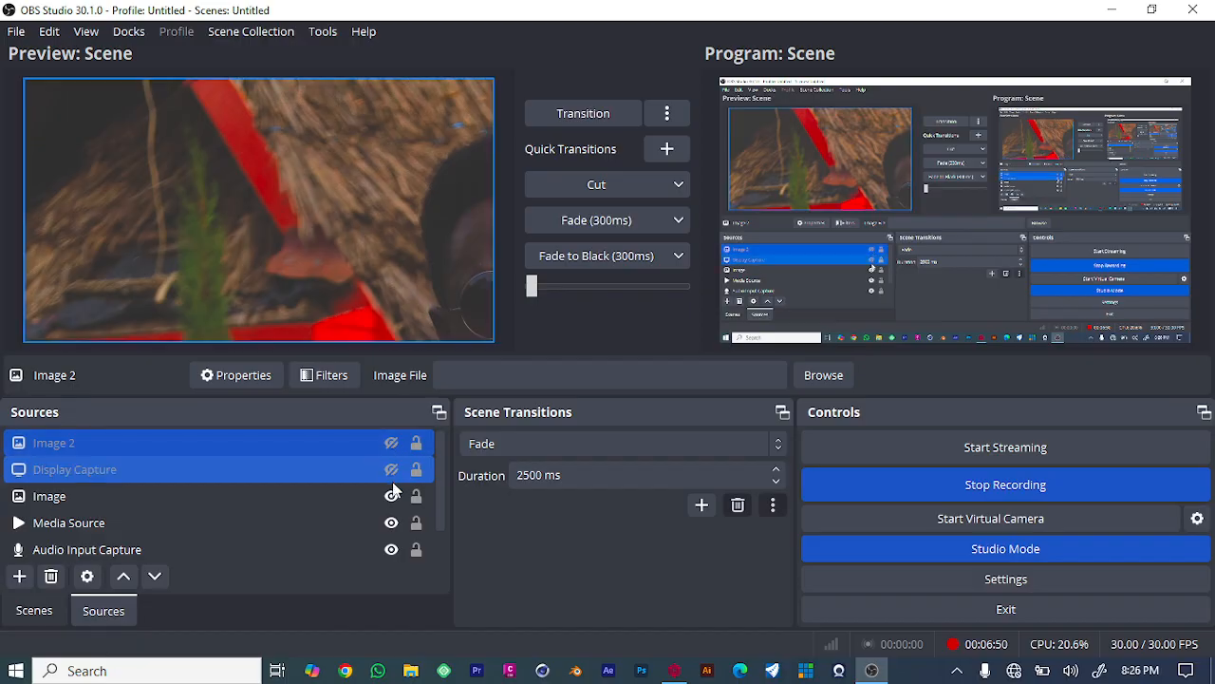
{"action": "left_click", "coordinate": [392, 471]}
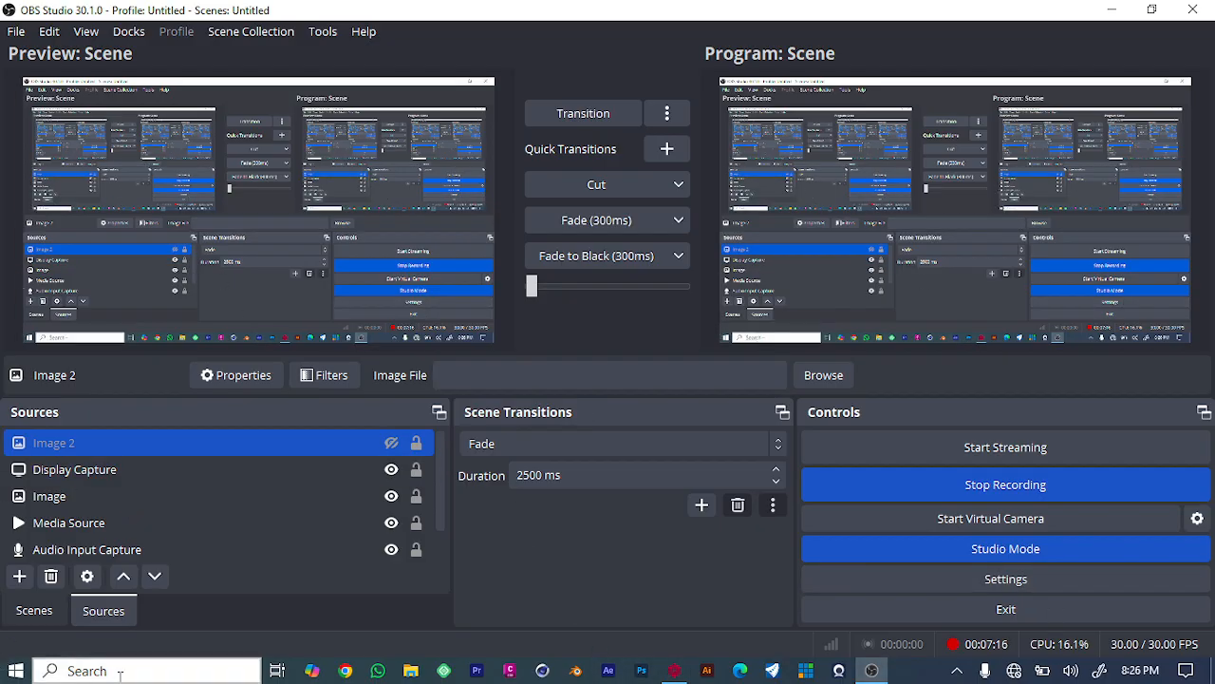
- Start streaming, then stop it with the Stop Streaming option from the streaming menu
{"action": "left_click", "coordinate": [1103, 452]}
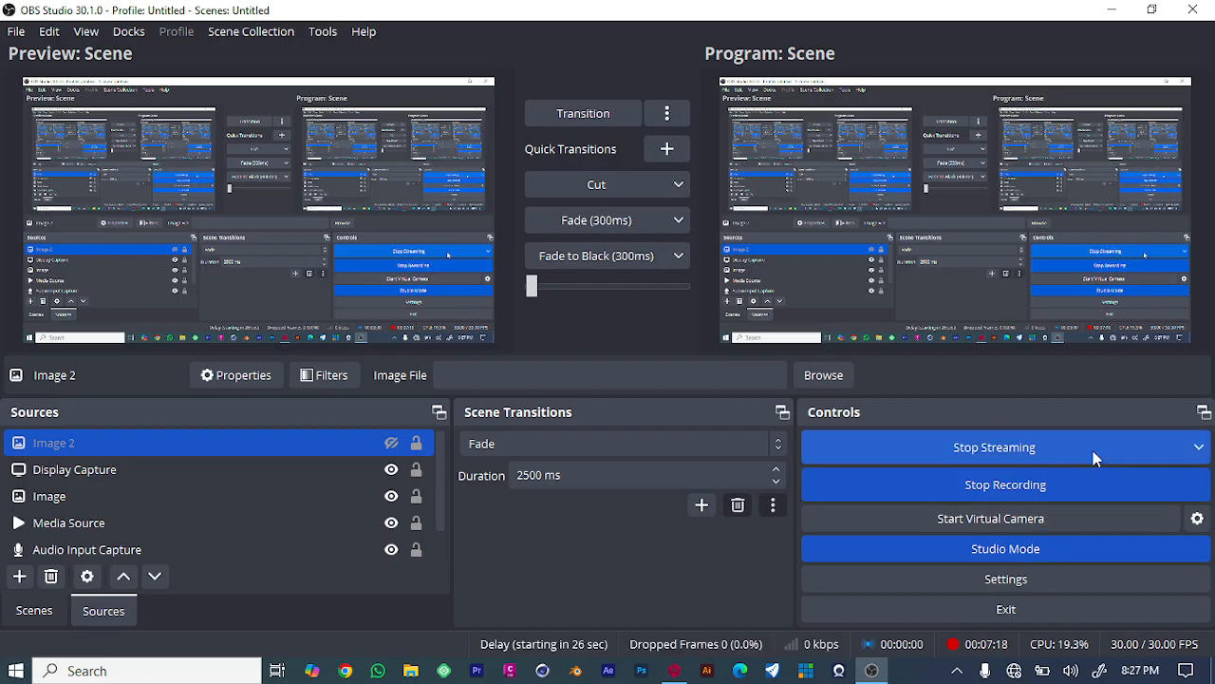
{"action": "left_click", "coordinate": [1174, 449]}
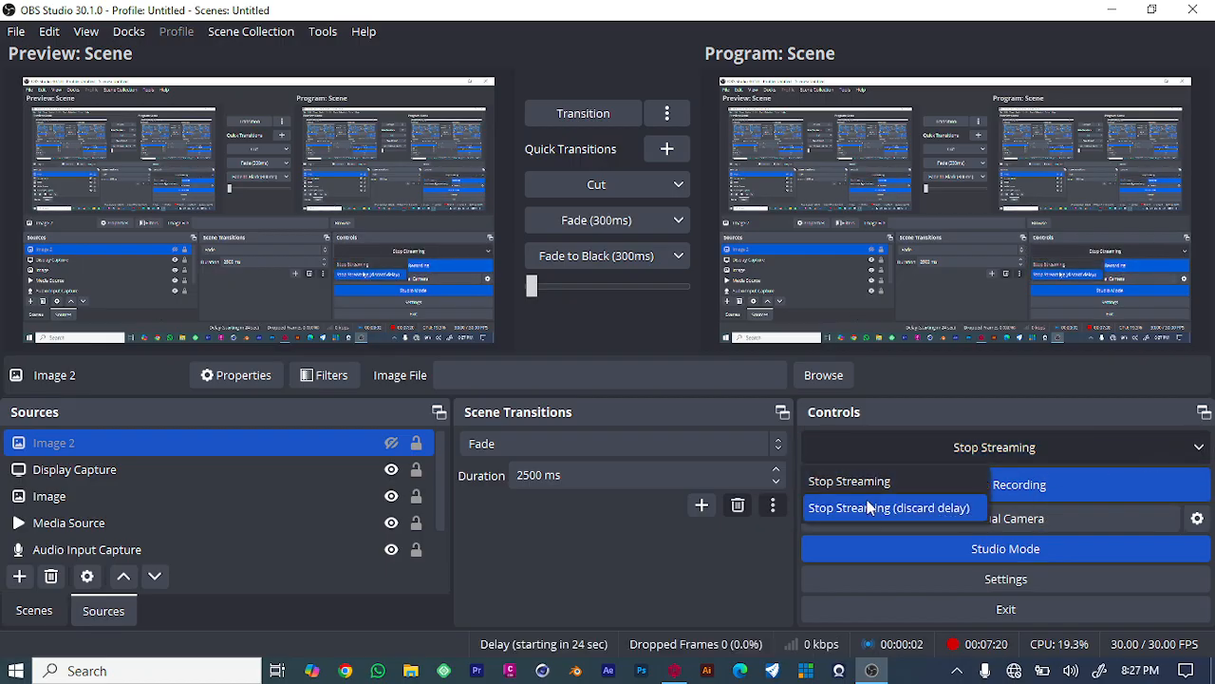
{"action": "left_click", "coordinate": [1174, 447]}
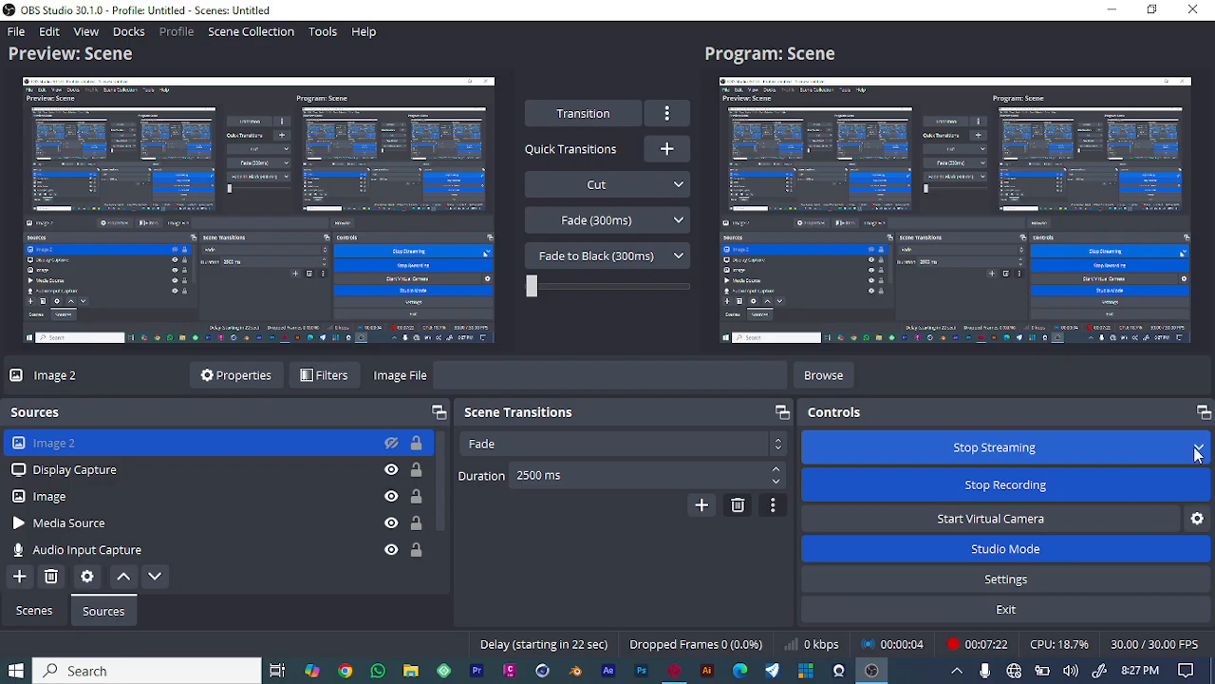
{"action": "left_click", "coordinate": [1198, 445]}
{"action": "left_click", "coordinate": [1112, 442]}
{"action": "left_click", "coordinate": [1141, 445]}
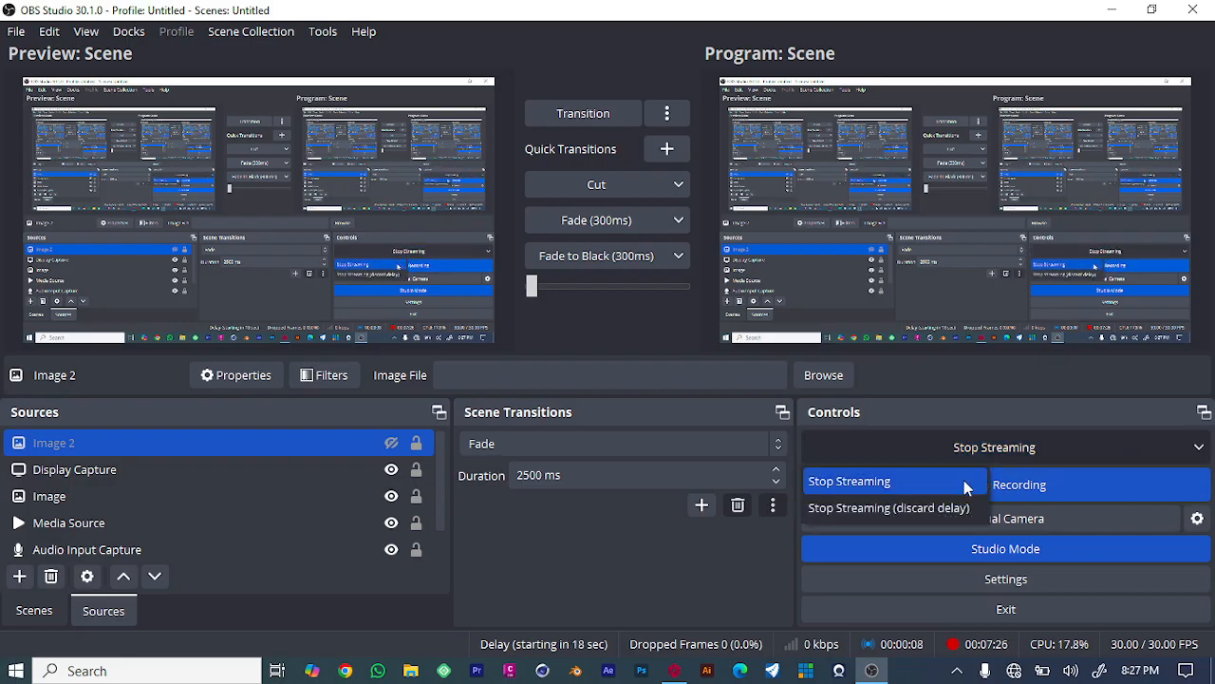
{"action": "left_click", "coordinate": [892, 481]}
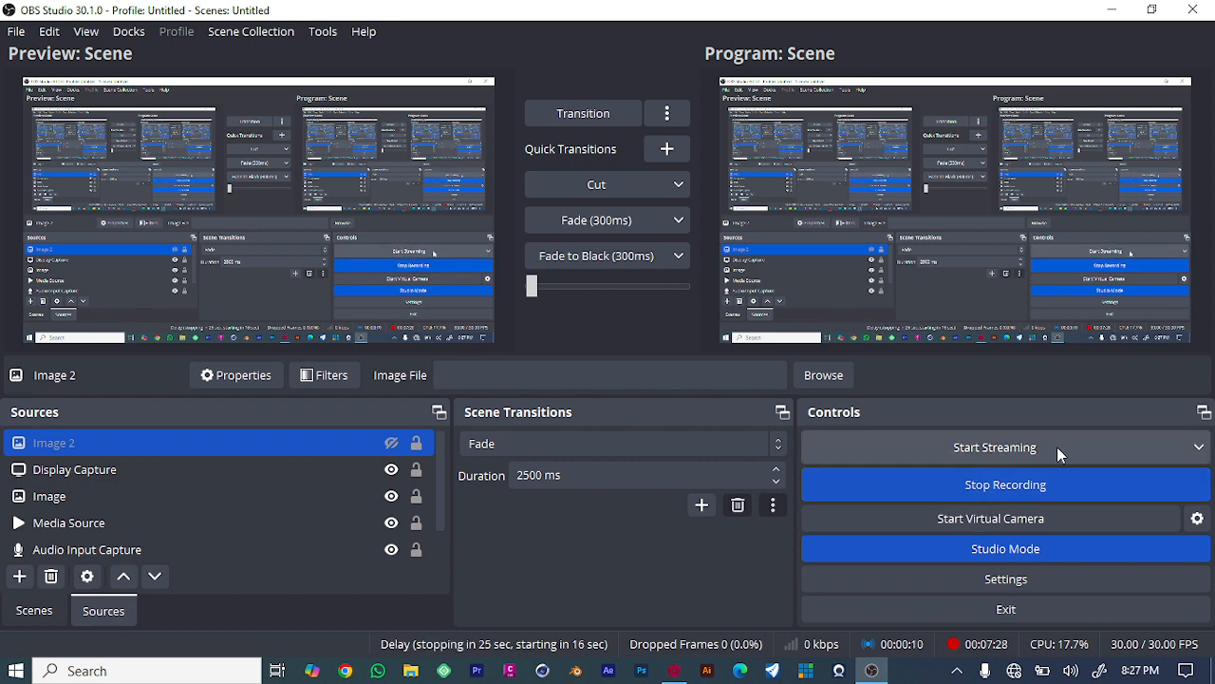
- Open the streaming options menu and the Tools menu, then dismiss the connection error message
{"action": "left_click", "coordinate": [1200, 447]}
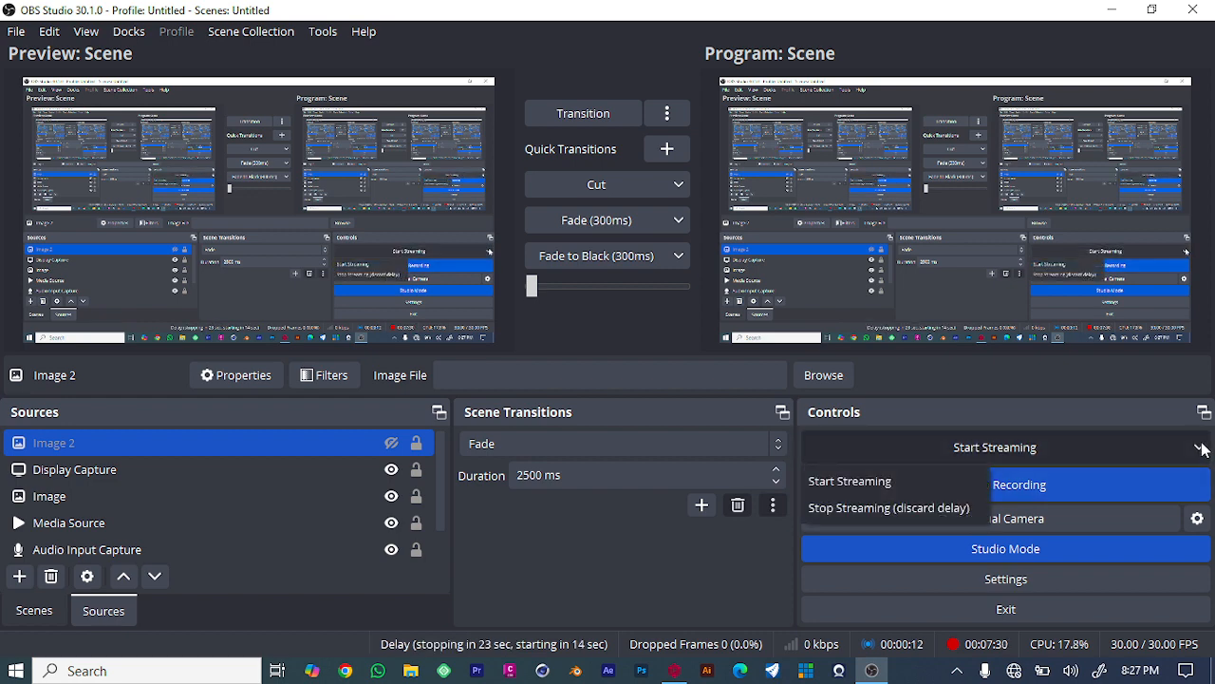
{"action": "left_click", "coordinate": [1200, 447]}
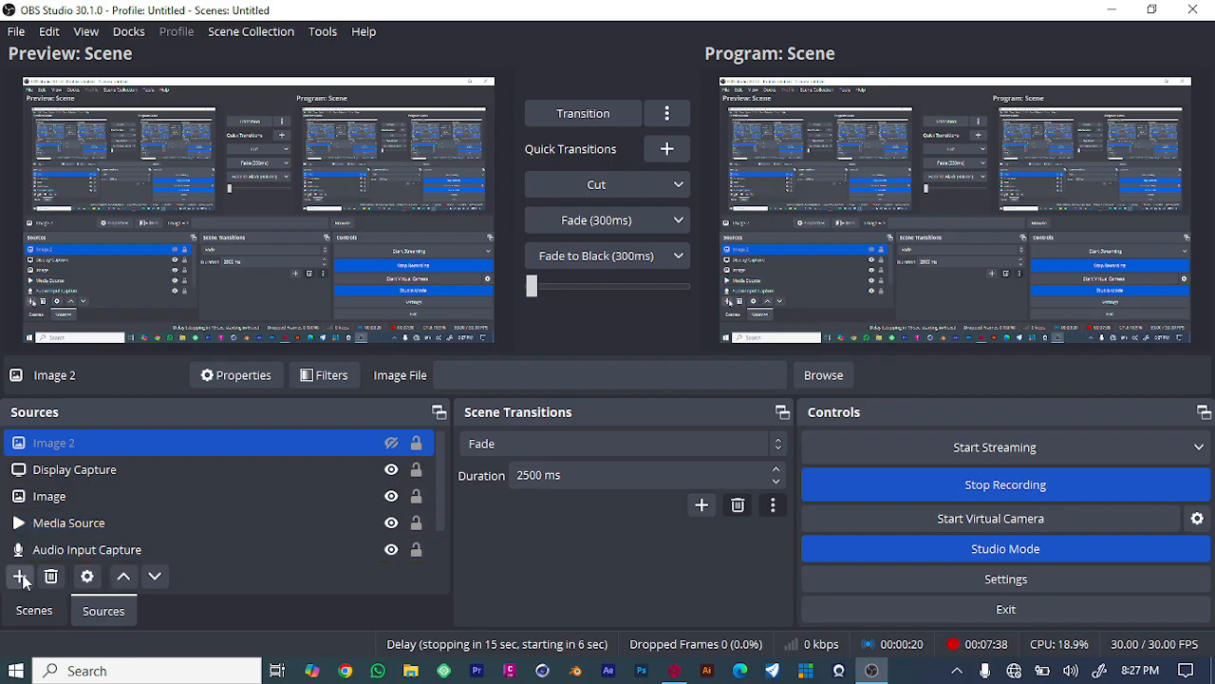
{"action": "left_click", "coordinate": [324, 33]}
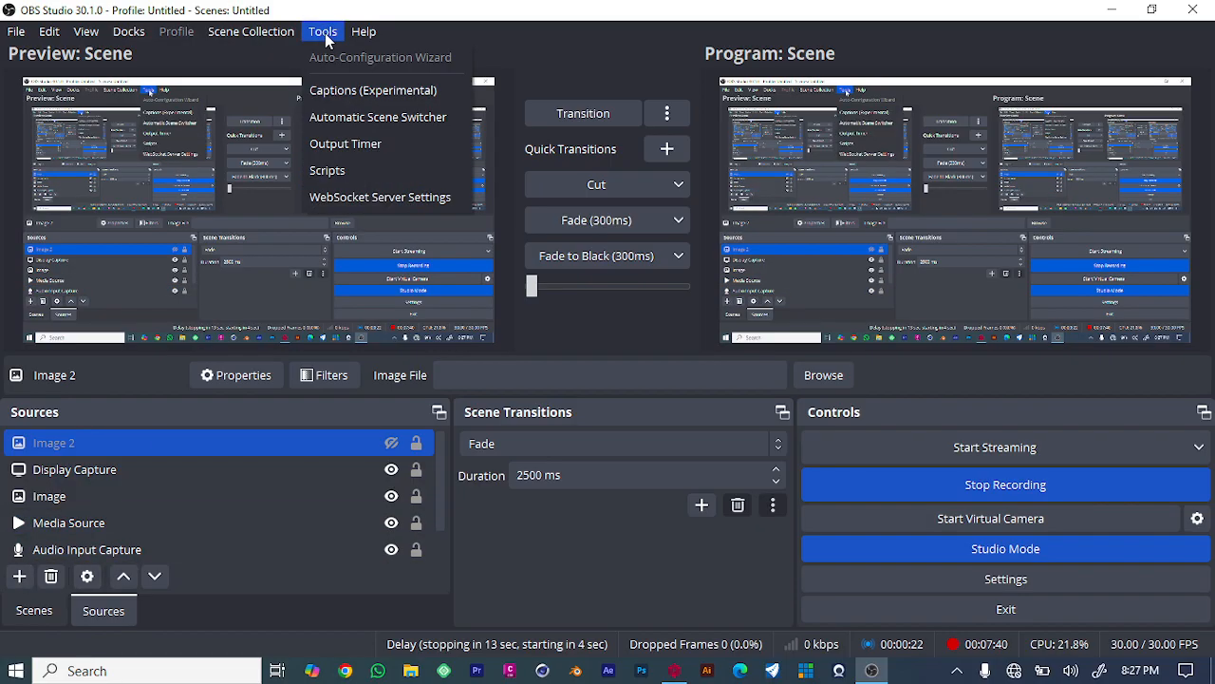
{"action": "left_click", "coordinate": [325, 34]}
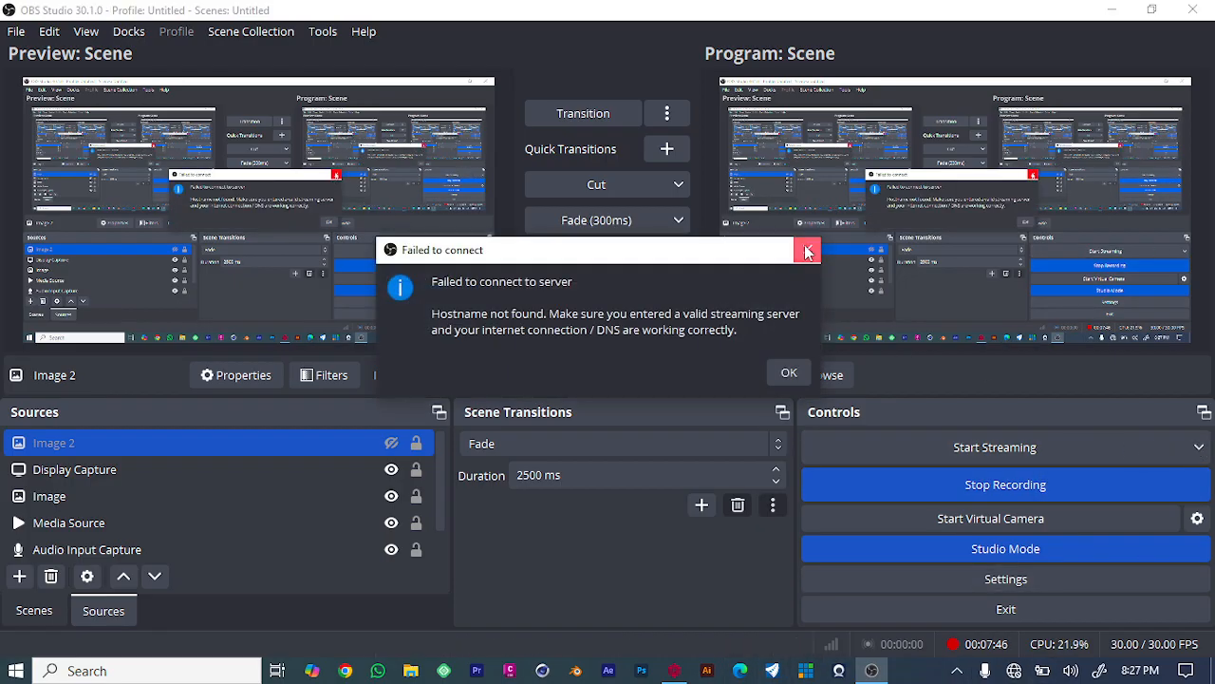
{"action": "left_click", "coordinate": [807, 250]}
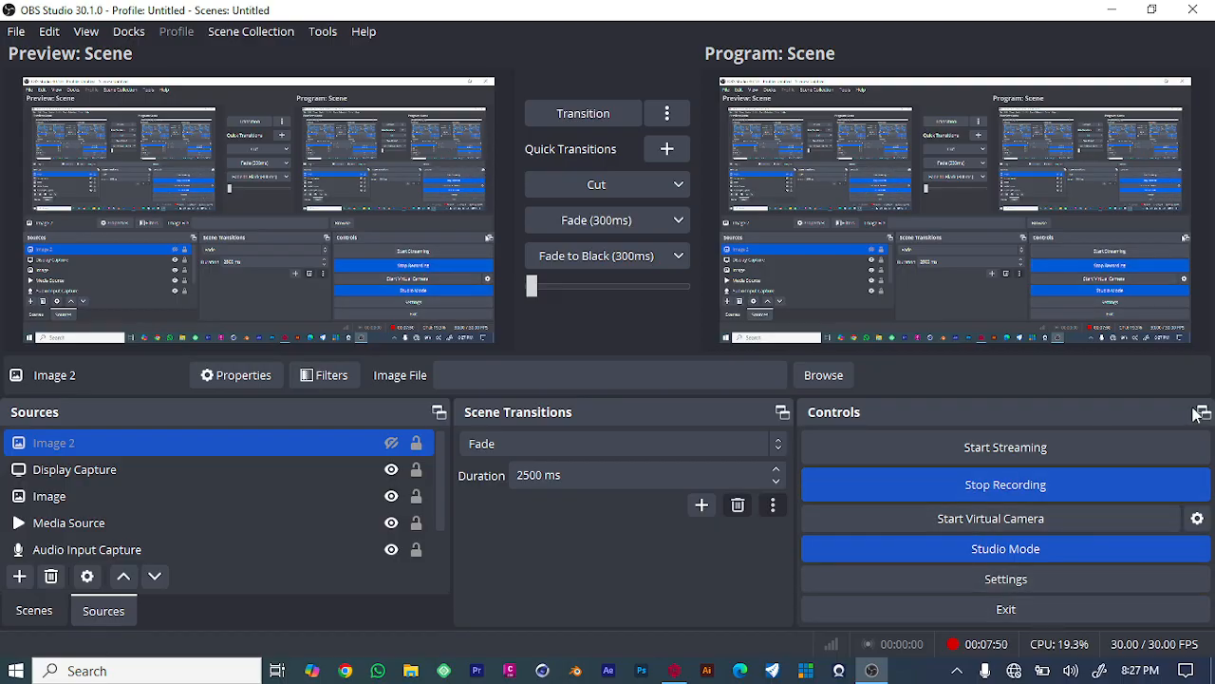
- Inspect the virtual camera output settings, then browse the Edit, Scene Collection and Help menus
{"action": "left_click", "coordinate": [1199, 518]}
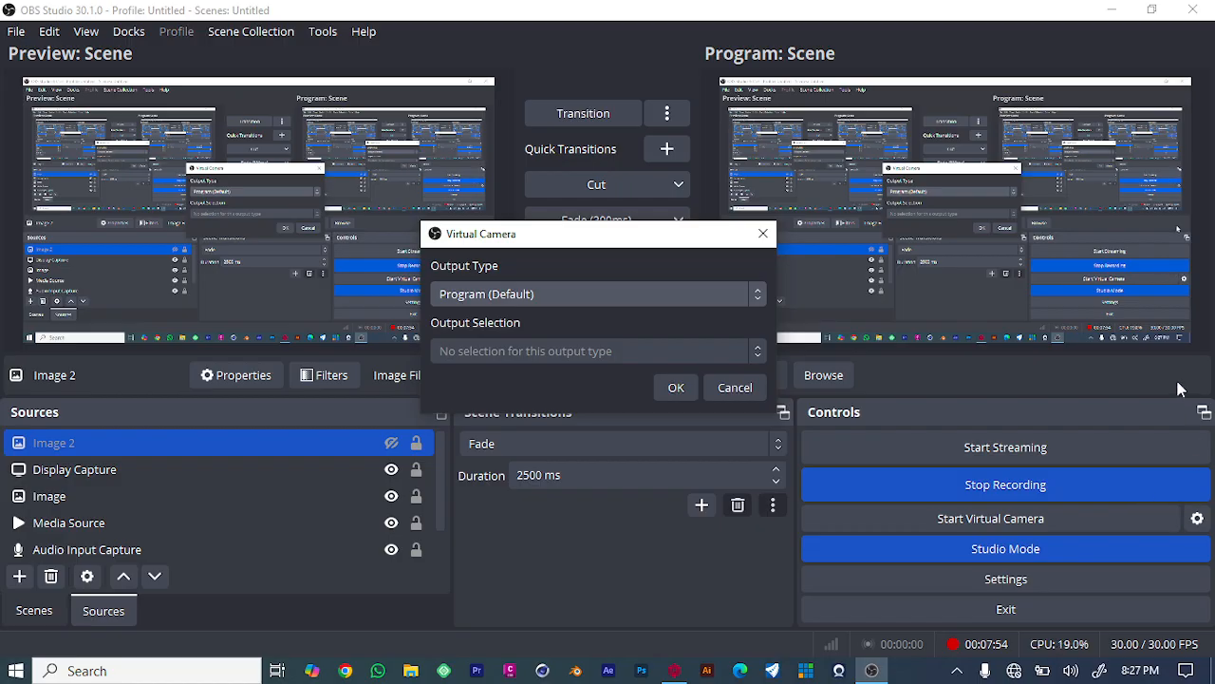
{"action": "left_click", "coordinate": [762, 233]}
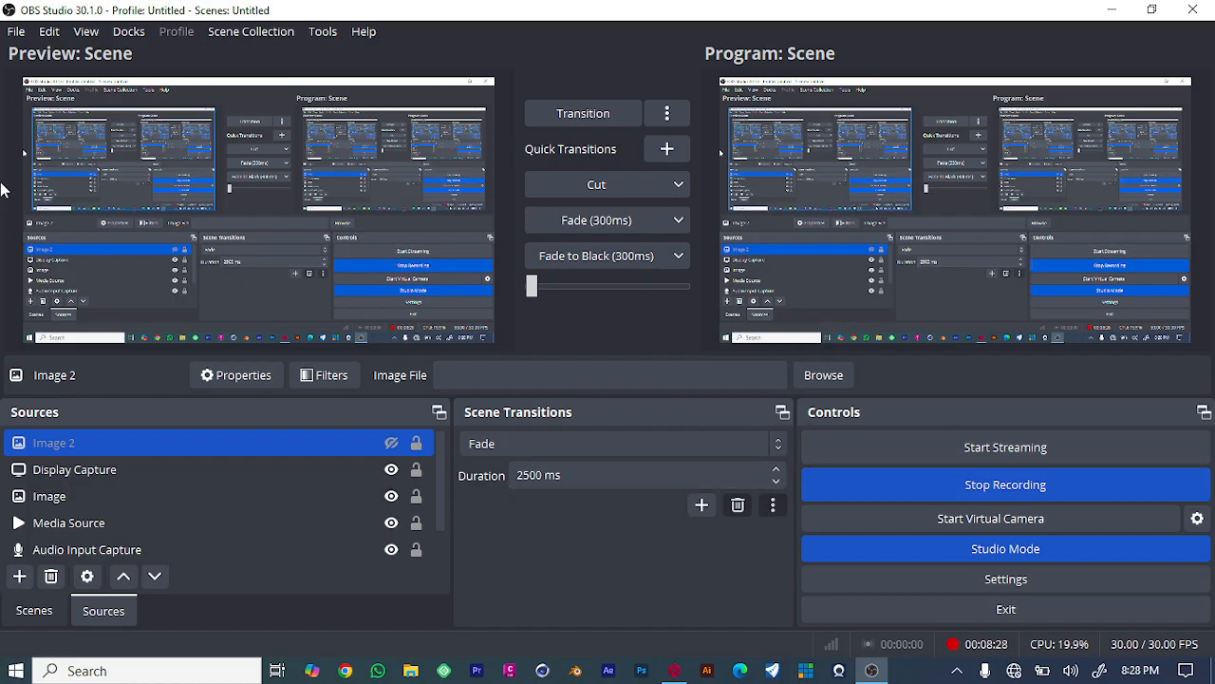
{"action": "left_click", "coordinate": [47, 34]}
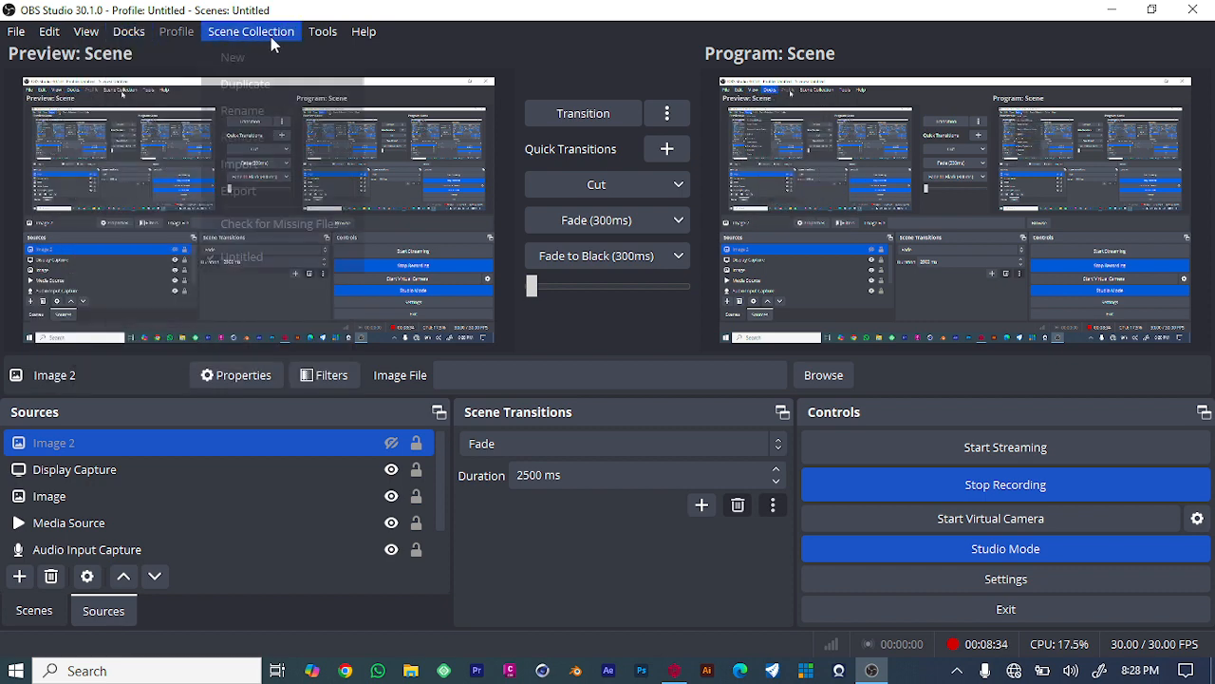
{"action": "mouse_move", "coordinate": [228, 44]}
{"action": "mouse_move", "coordinate": [331, 40]}
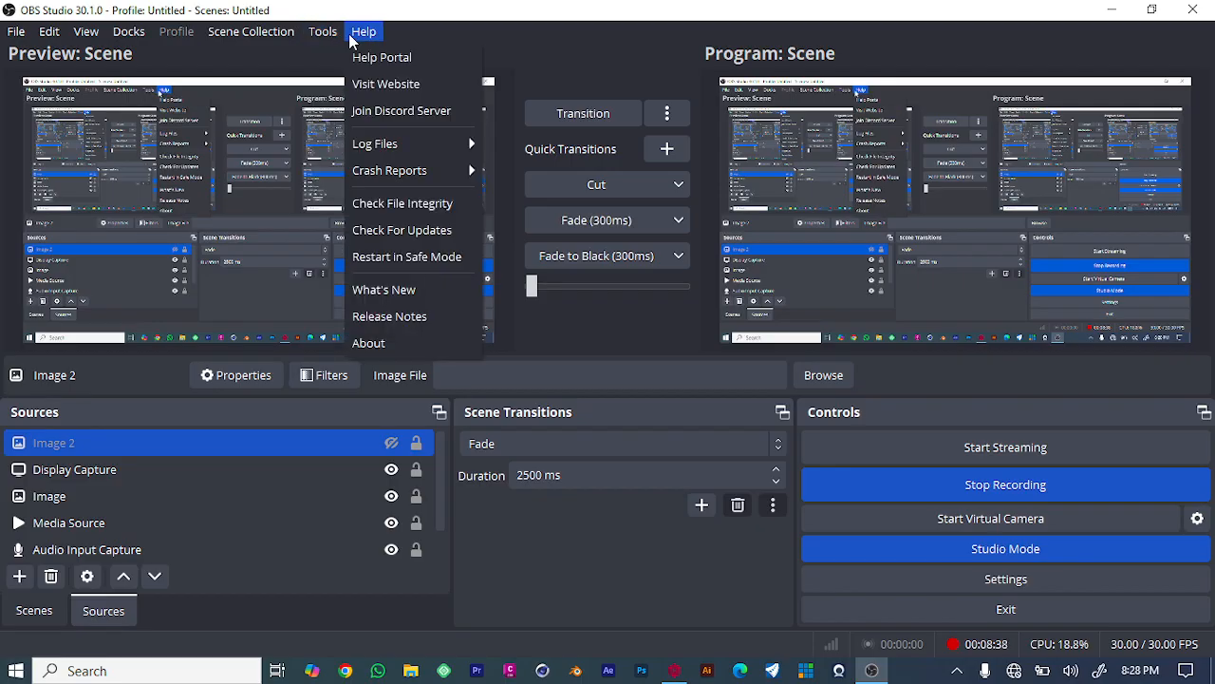
{"action": "left_click", "coordinate": [1187, 452]}
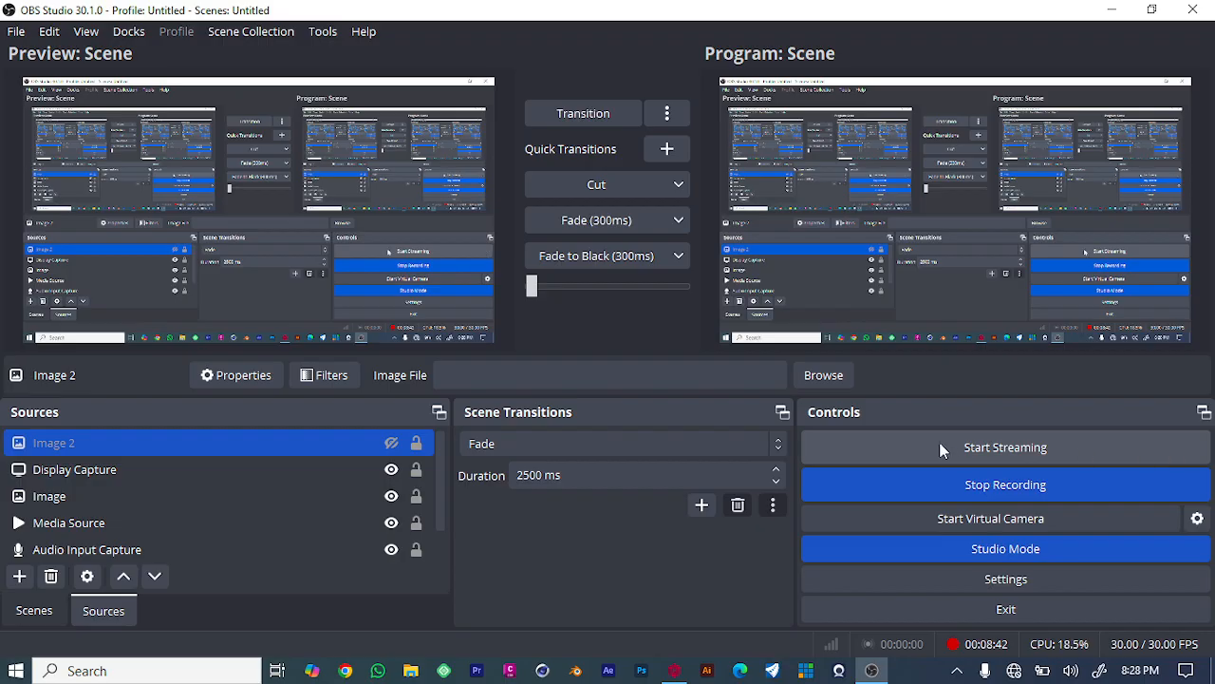
- Start streaming again and stop it with the discard-delay option
{"action": "left_click", "coordinate": [893, 448]}
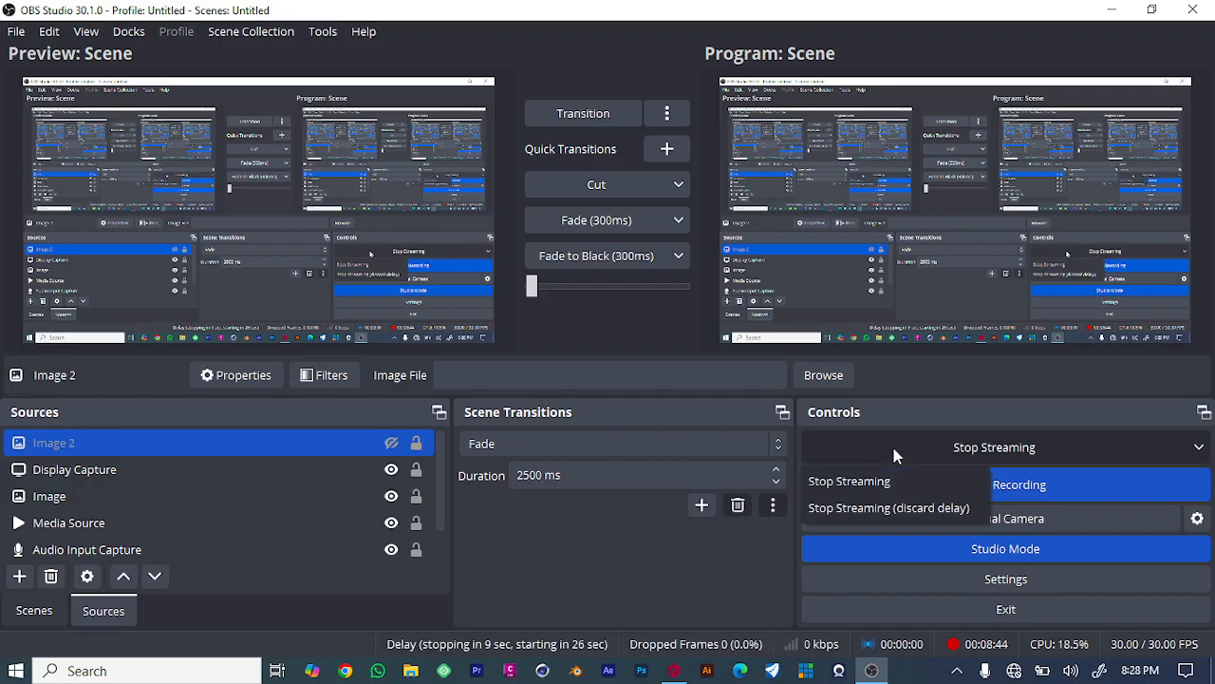
{"action": "left_click", "coordinate": [904, 508]}
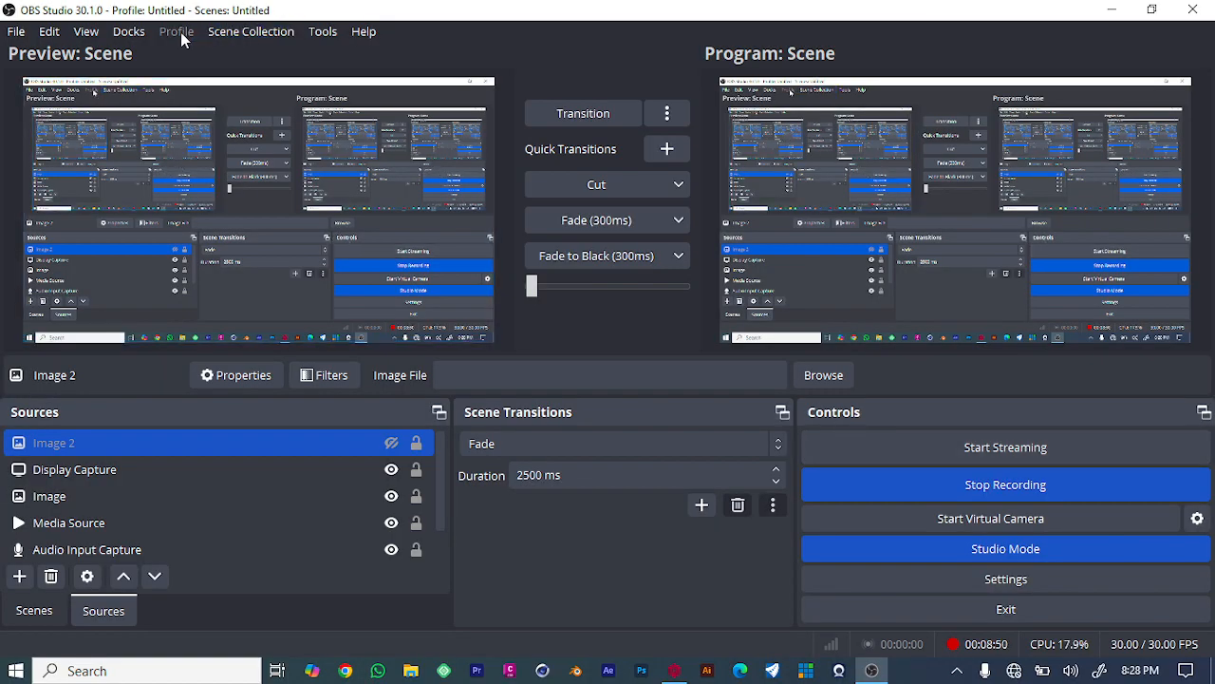
- Hide the Controls dock and show it again
{"action": "left_click", "coordinate": [128, 31]}
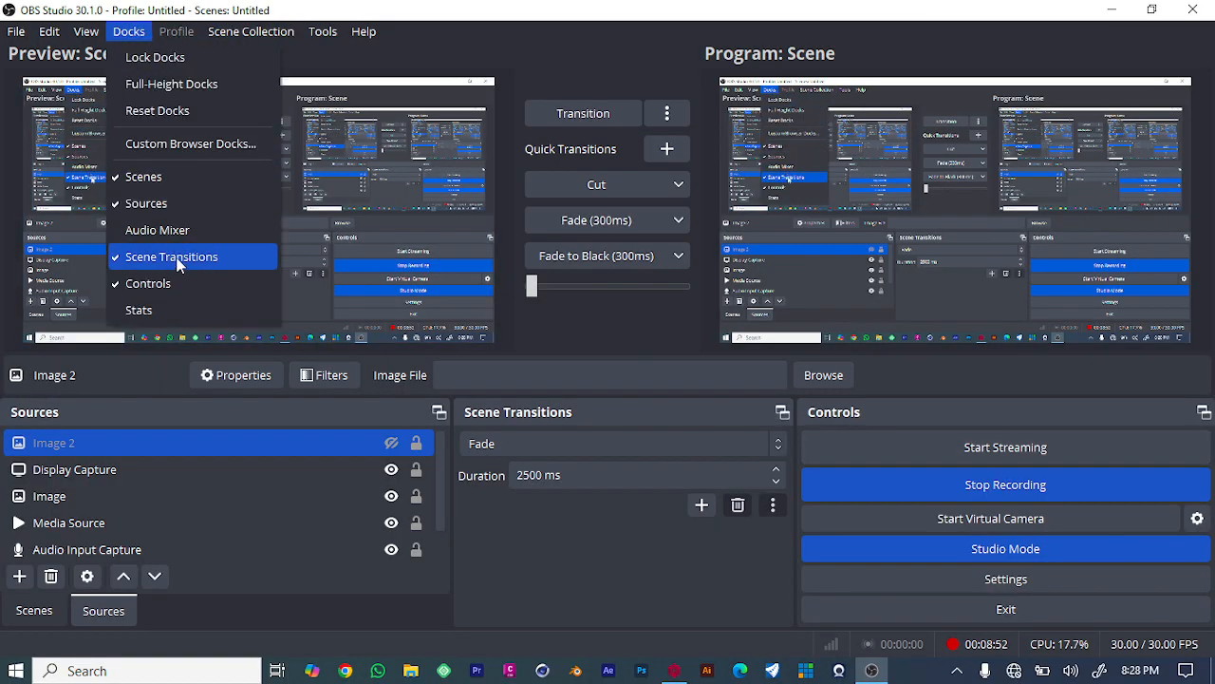
{"action": "left_click", "coordinate": [183, 282]}
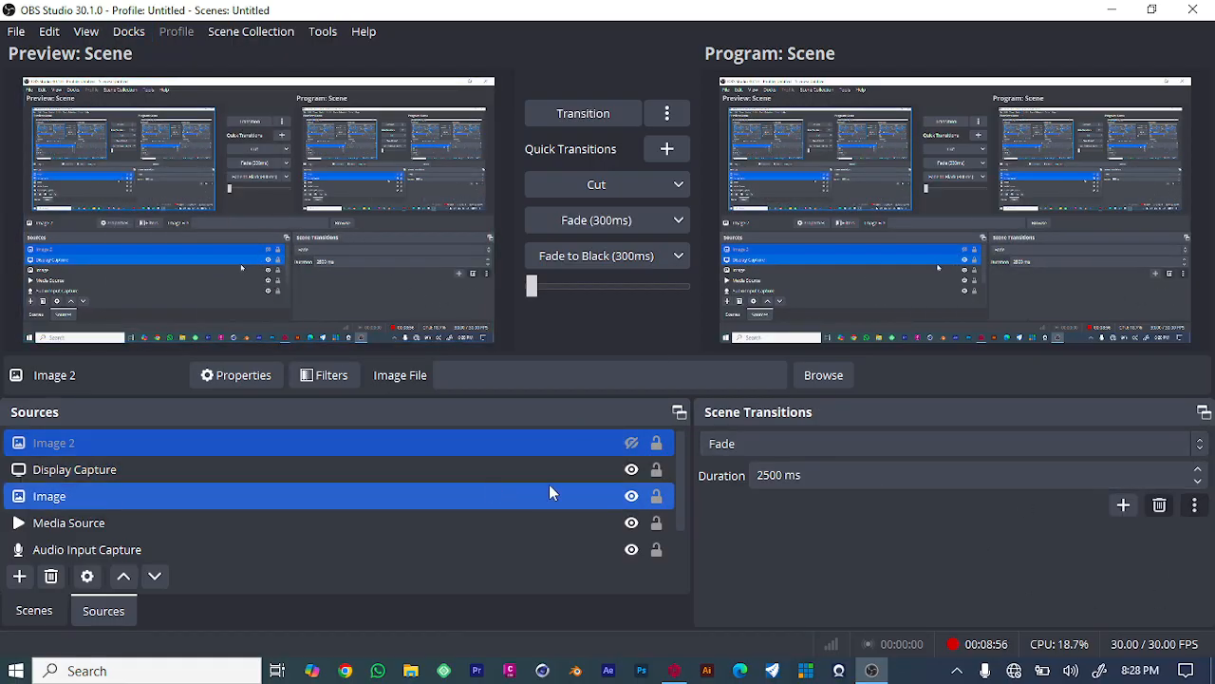
{"action": "left_click", "coordinate": [128, 31]}
{"action": "left_click", "coordinate": [178, 284]}
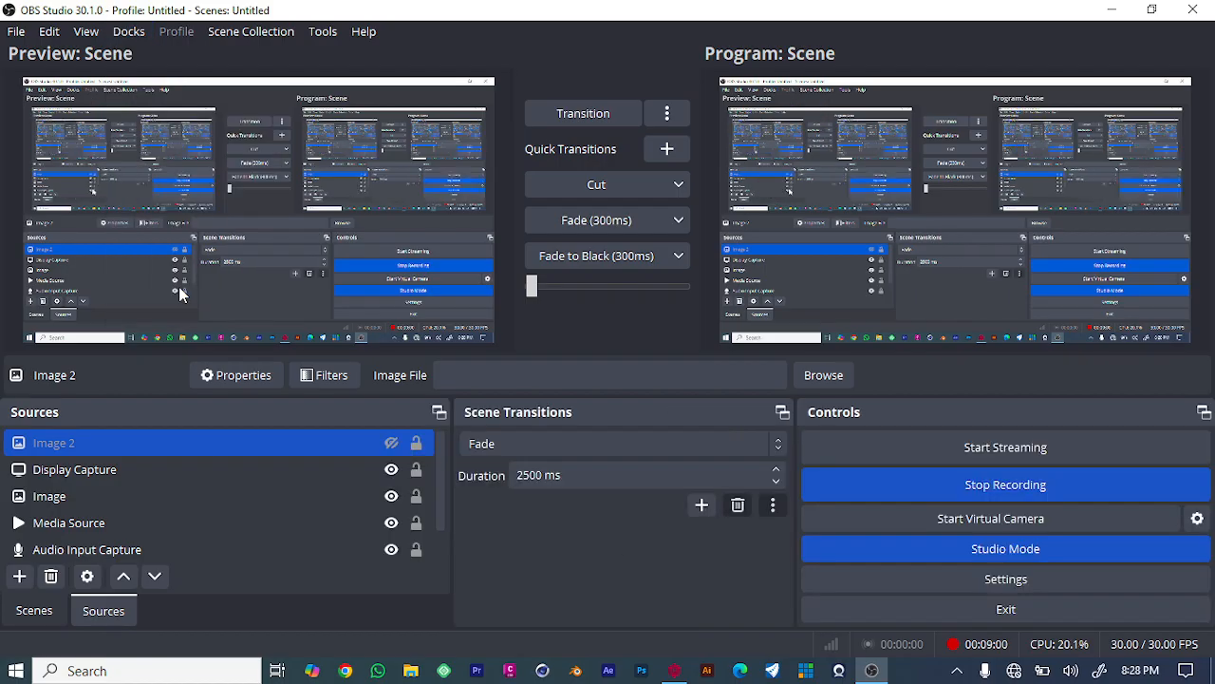
- Detach the Controls dock into a floating window
{"action": "left_click", "coordinate": [130, 32]}
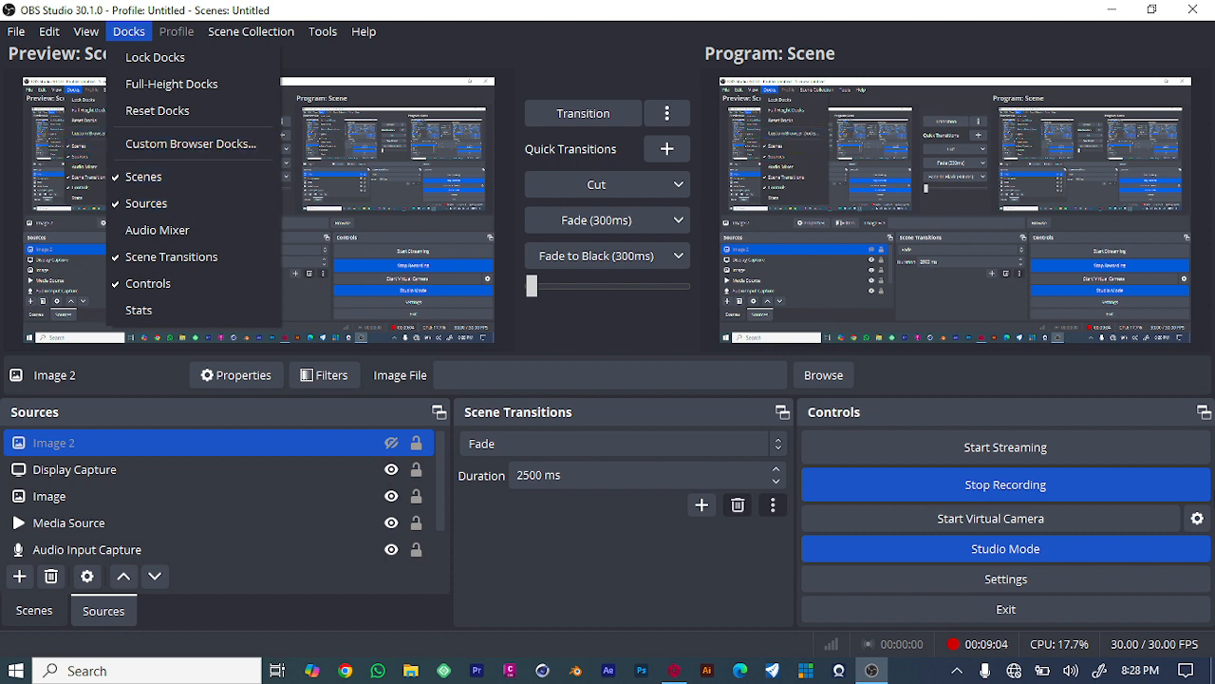
{"action": "left_click", "coordinate": [1202, 413]}
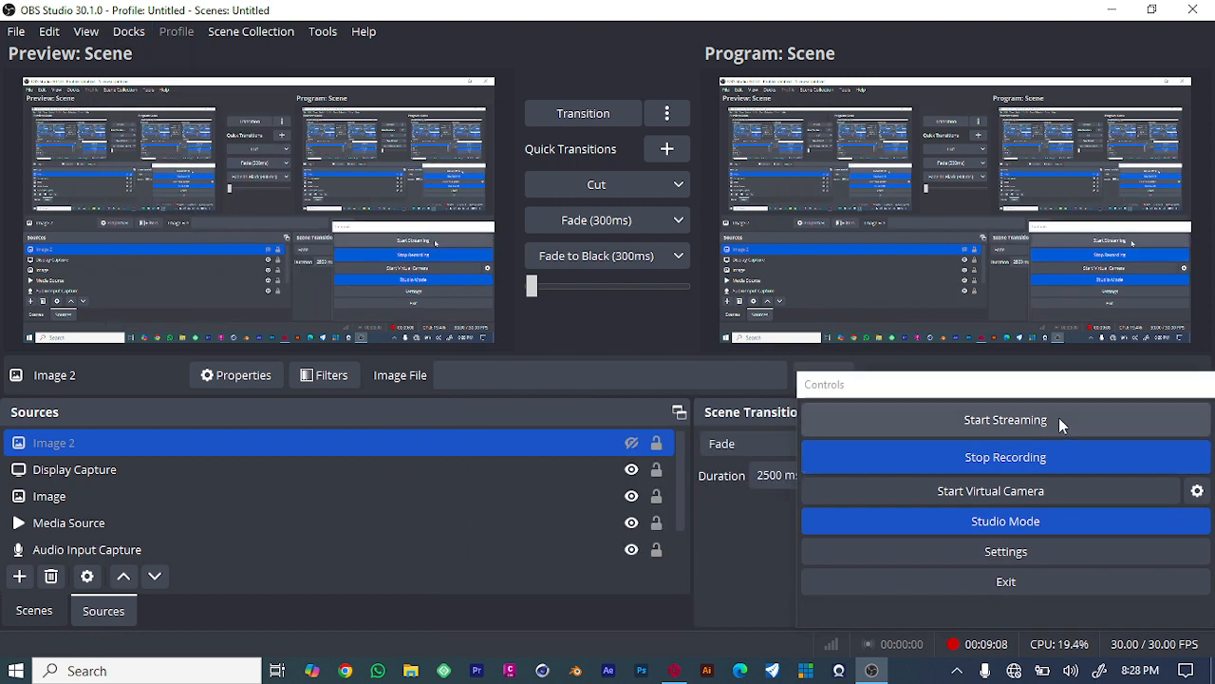
- In Settings, set the stream service to YouTube - RTMPS with the Primary YouTube ingest server, choose stream-key entry, and save
{"action": "left_click", "coordinate": [1023, 552]}
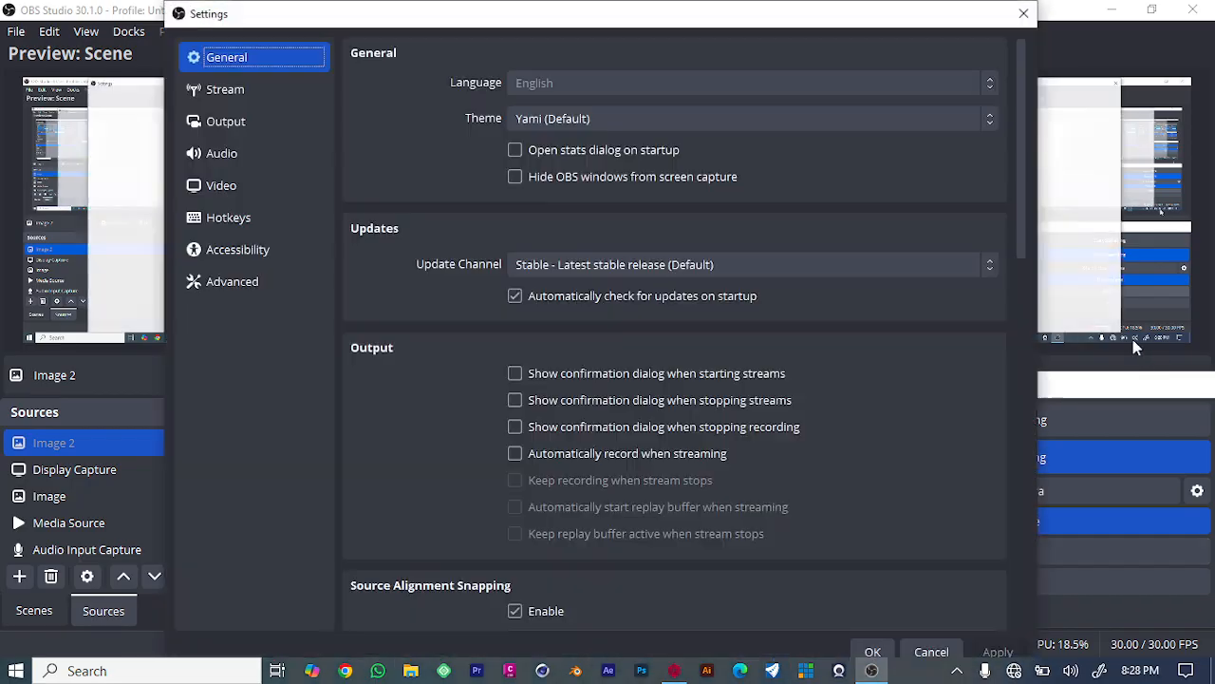
{"action": "scroll", "coordinate": [957, 300], "scroll_direction": "down", "scroll_amount": 15}
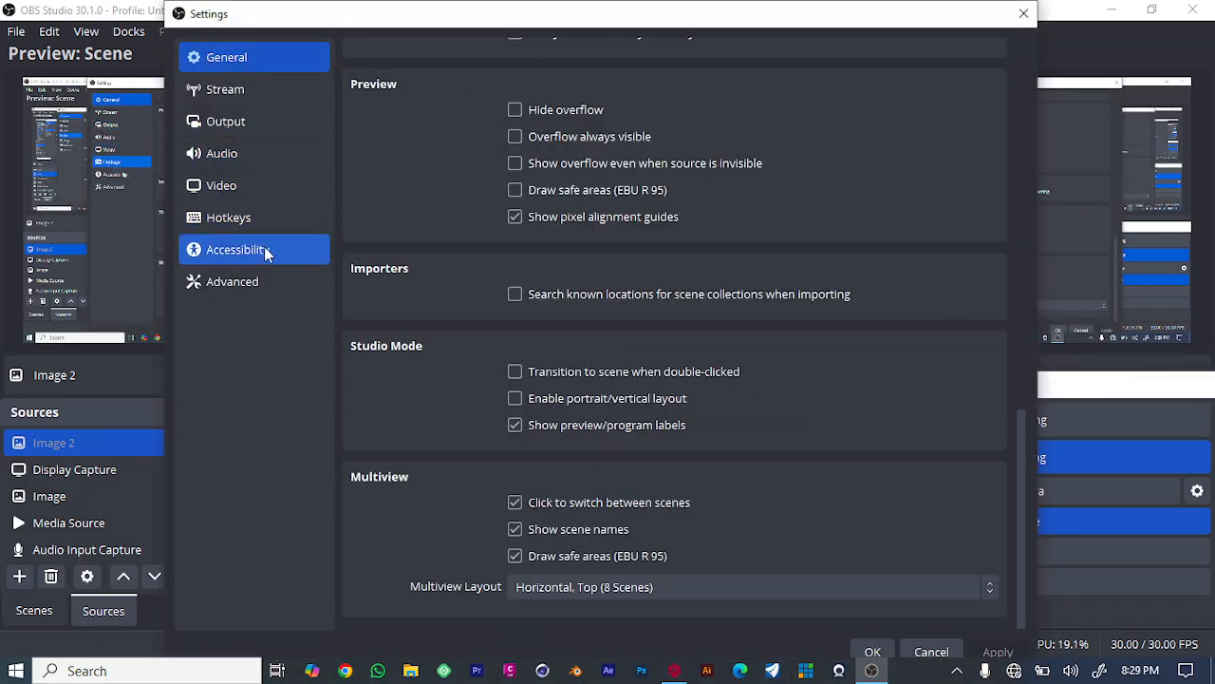
{"action": "left_click", "coordinate": [220, 101]}
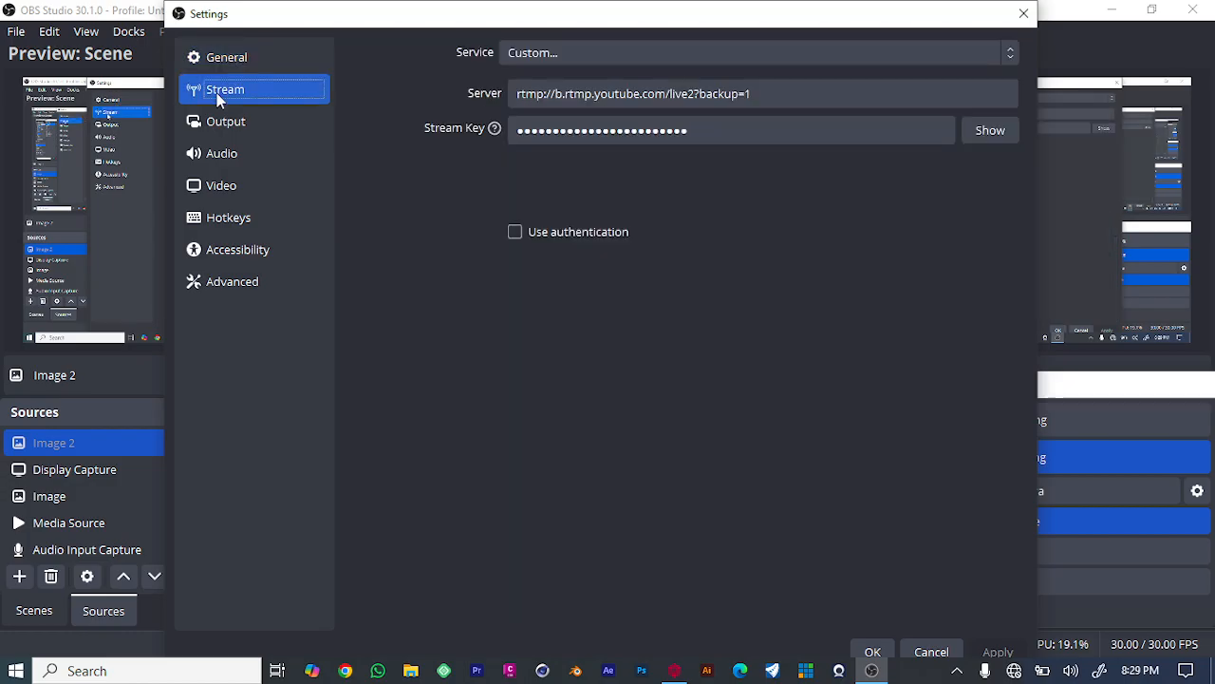
{"action": "left_click", "coordinate": [664, 58]}
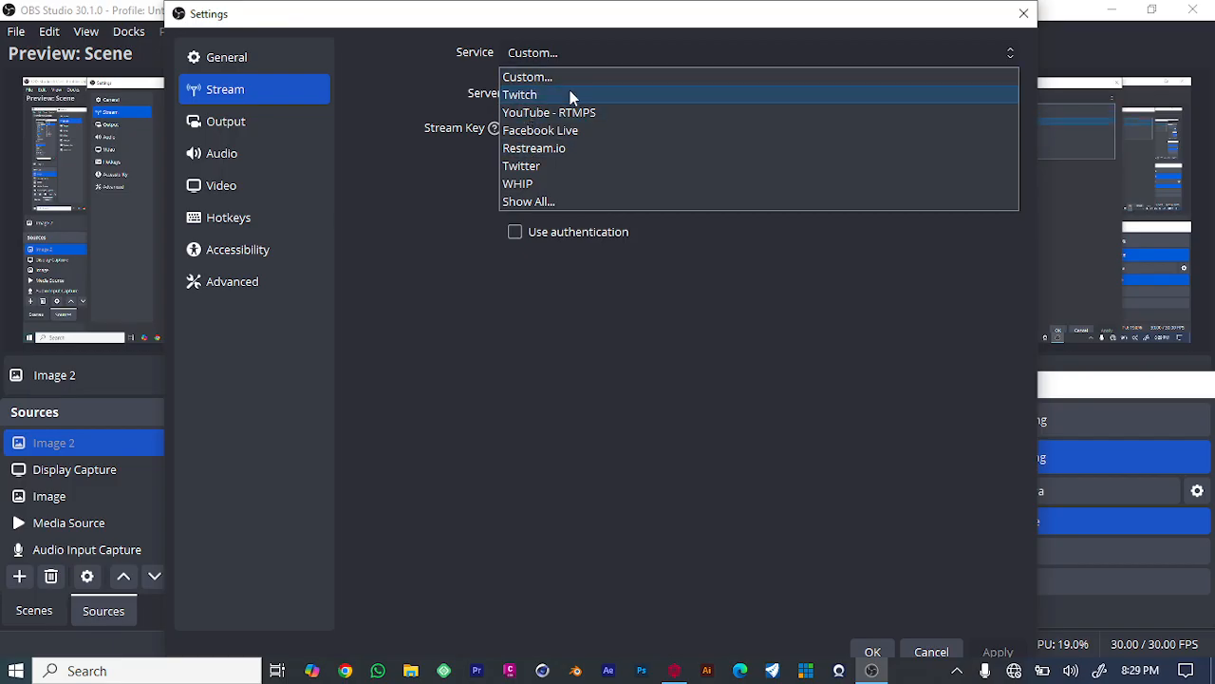
{"action": "left_click", "coordinate": [554, 112]}
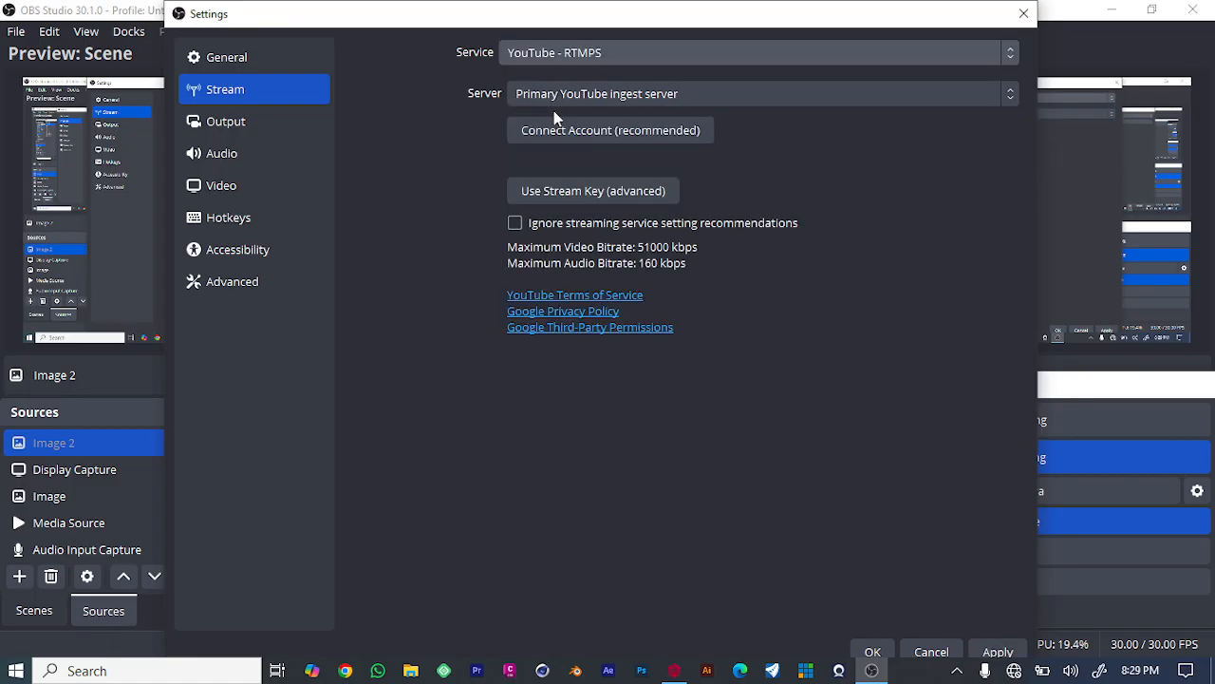
{"action": "left_click", "coordinate": [740, 101]}
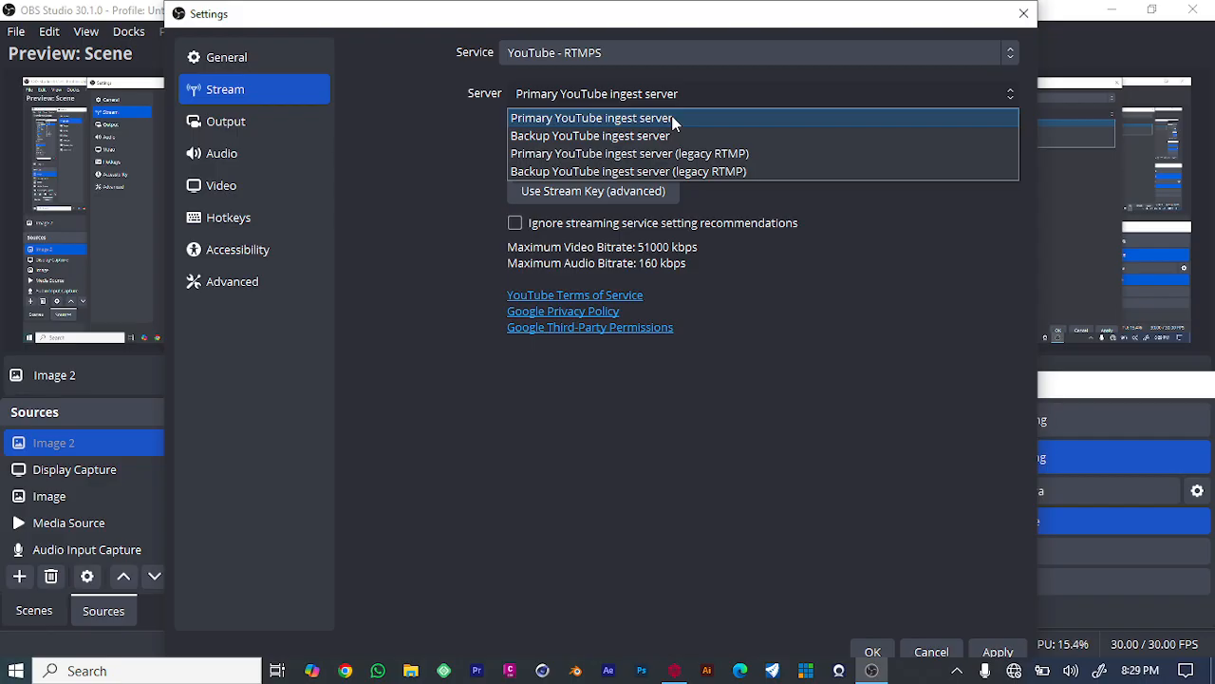
{"action": "left_click", "coordinate": [437, 124]}
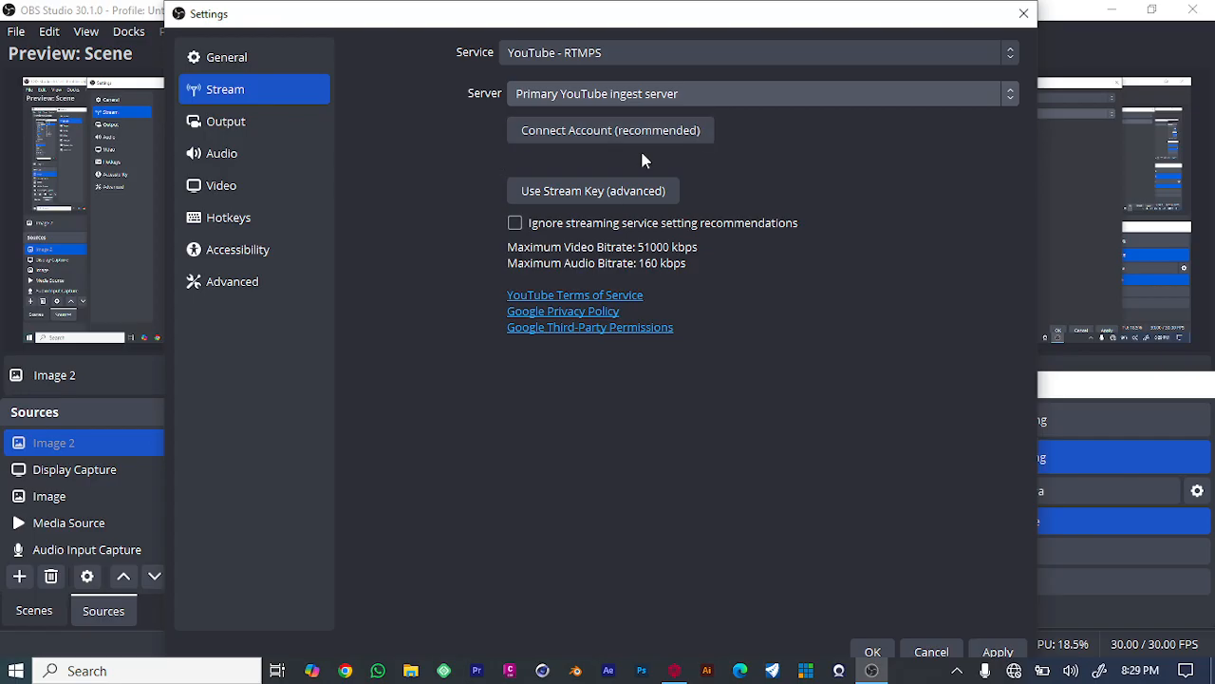
{"action": "left_click", "coordinate": [624, 189]}
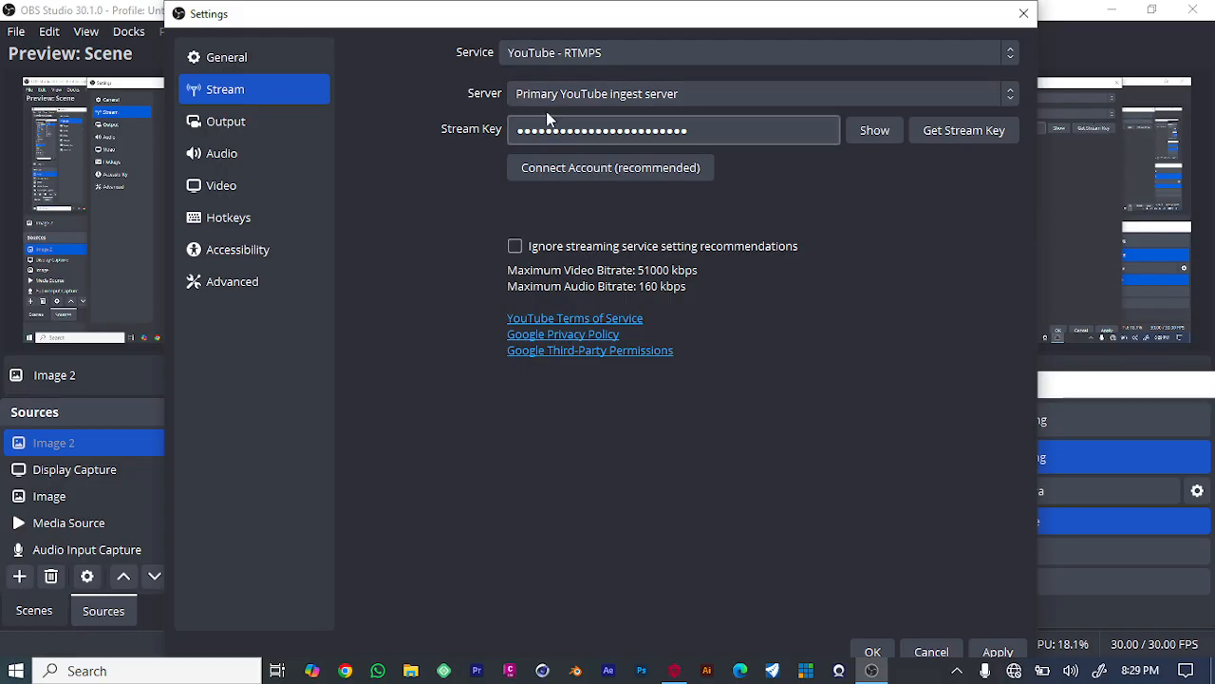
{"action": "left_click", "coordinate": [1023, 13]}
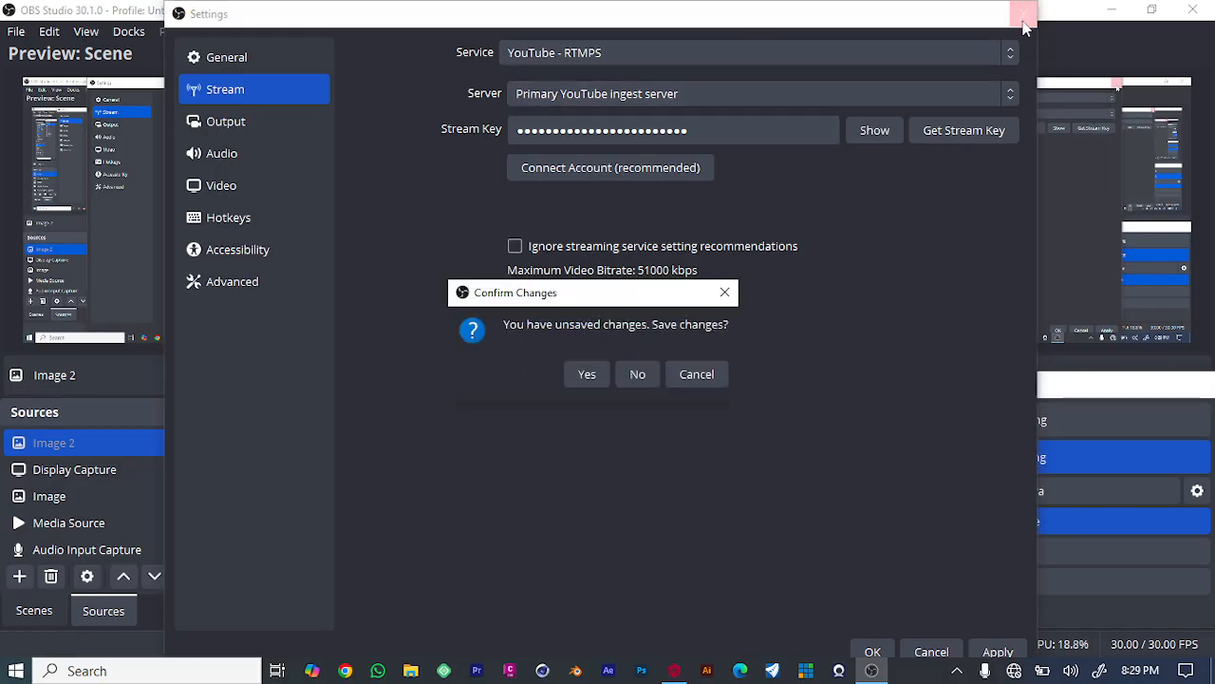
{"action": "left_click", "coordinate": [588, 377]}
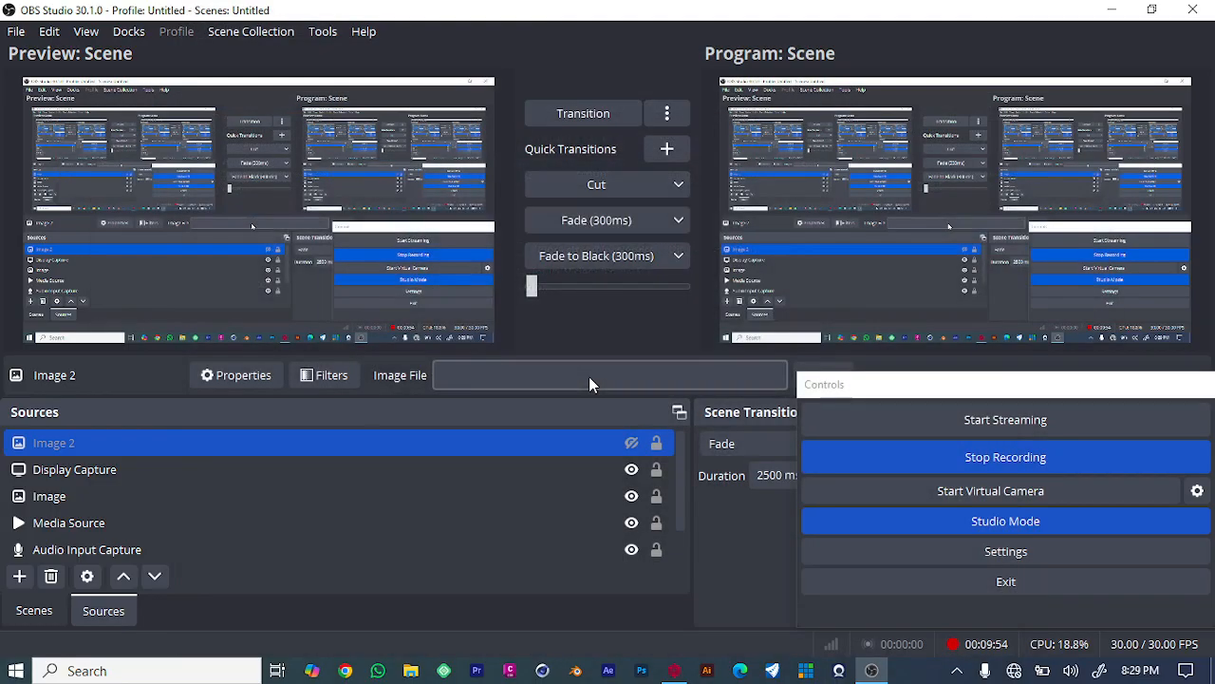
{"action": "left_click", "coordinate": [629, 441]}
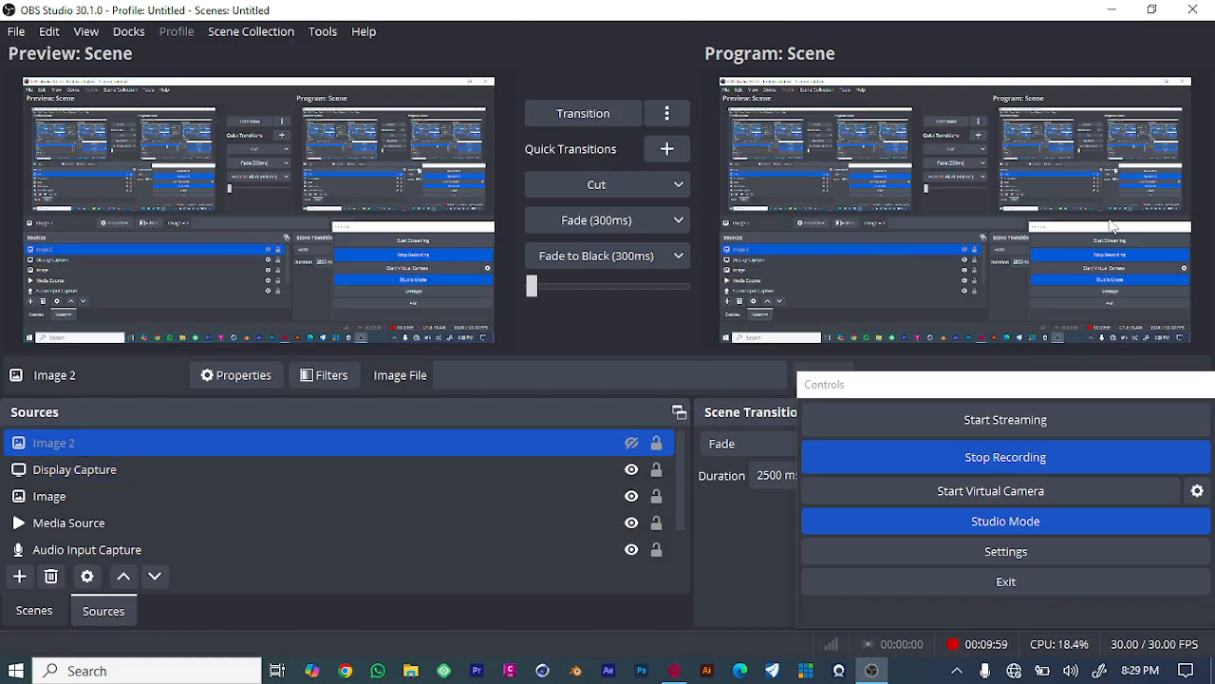
{"action": "left_click", "coordinate": [129, 29]}
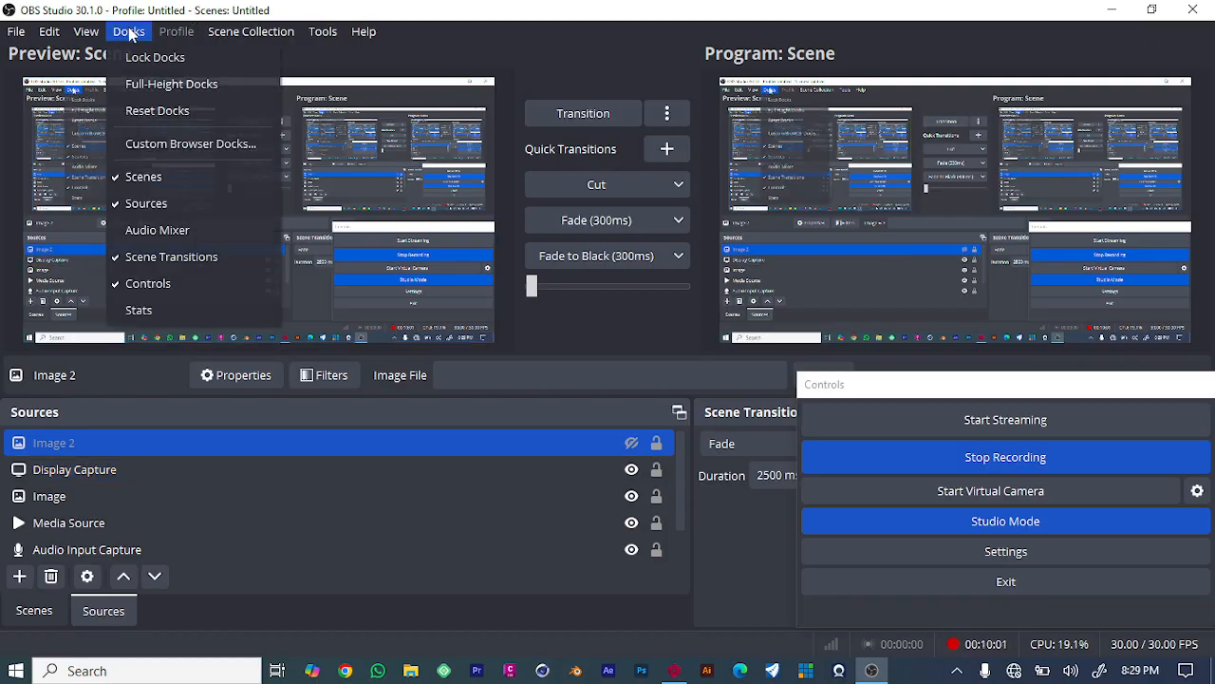
{"action": "left_click", "coordinate": [284, 32]}
{"action": "mouse_move", "coordinate": [322, 32]}
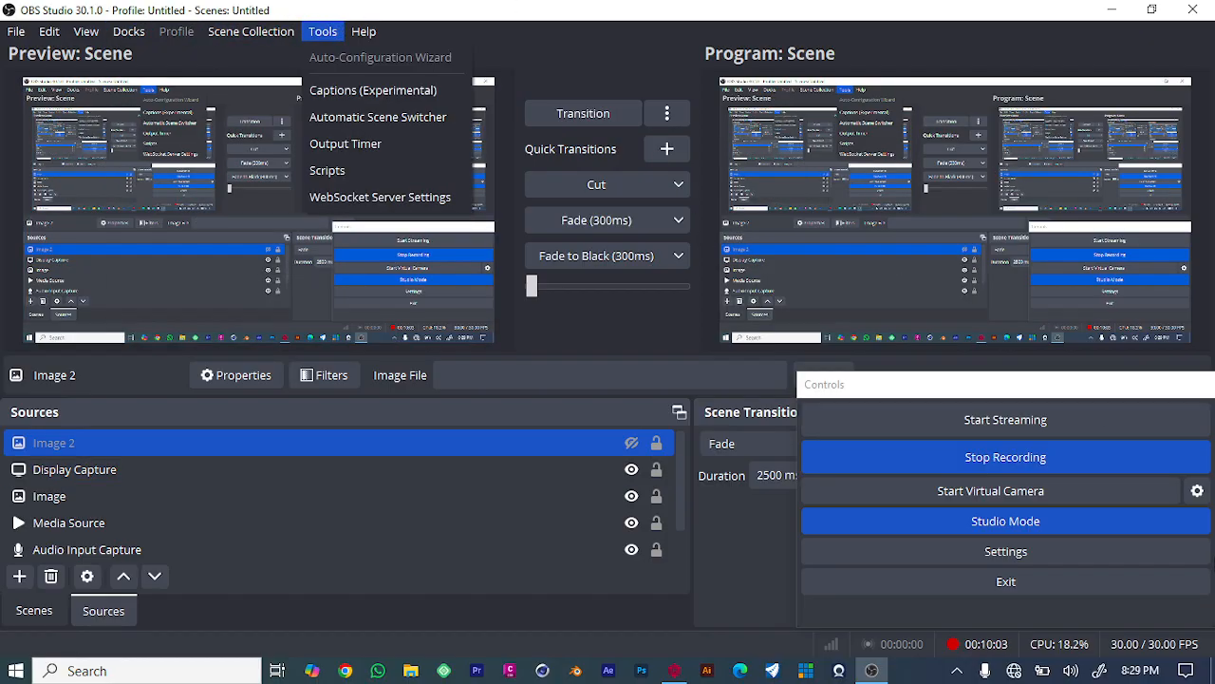
{"action": "left_click", "coordinate": [1198, 490]}
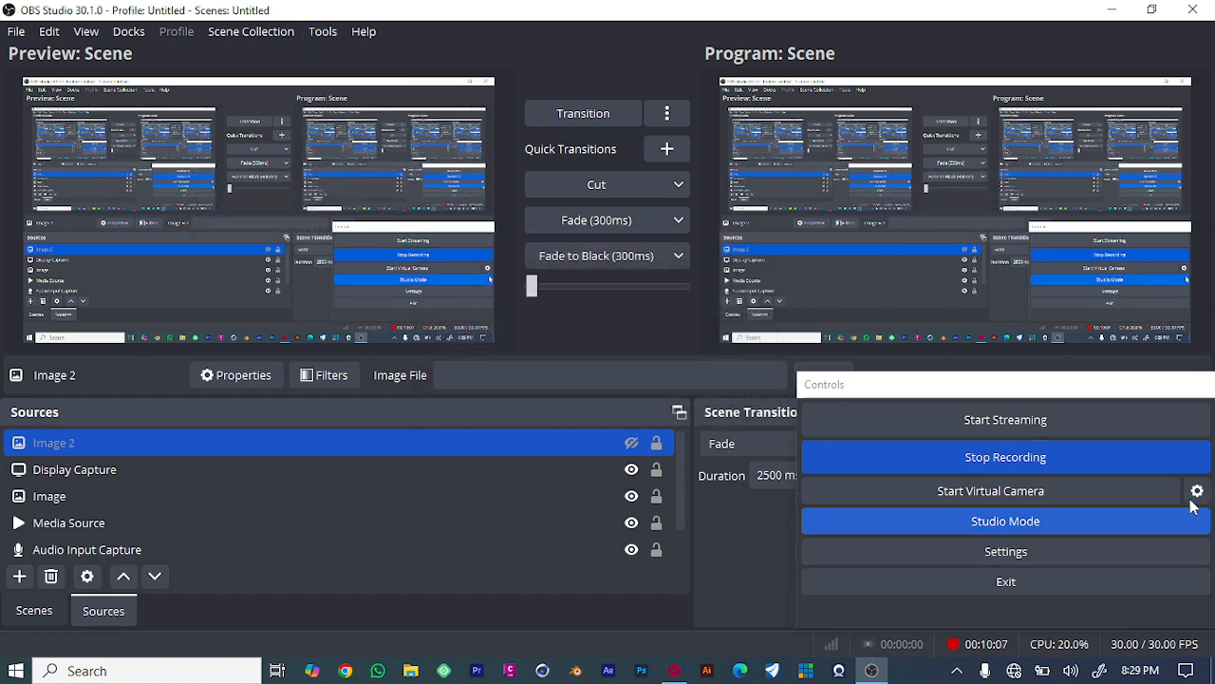
- Review the stream service choices in Settings and close the dialog with OK
{"action": "left_click", "coordinate": [987, 558]}
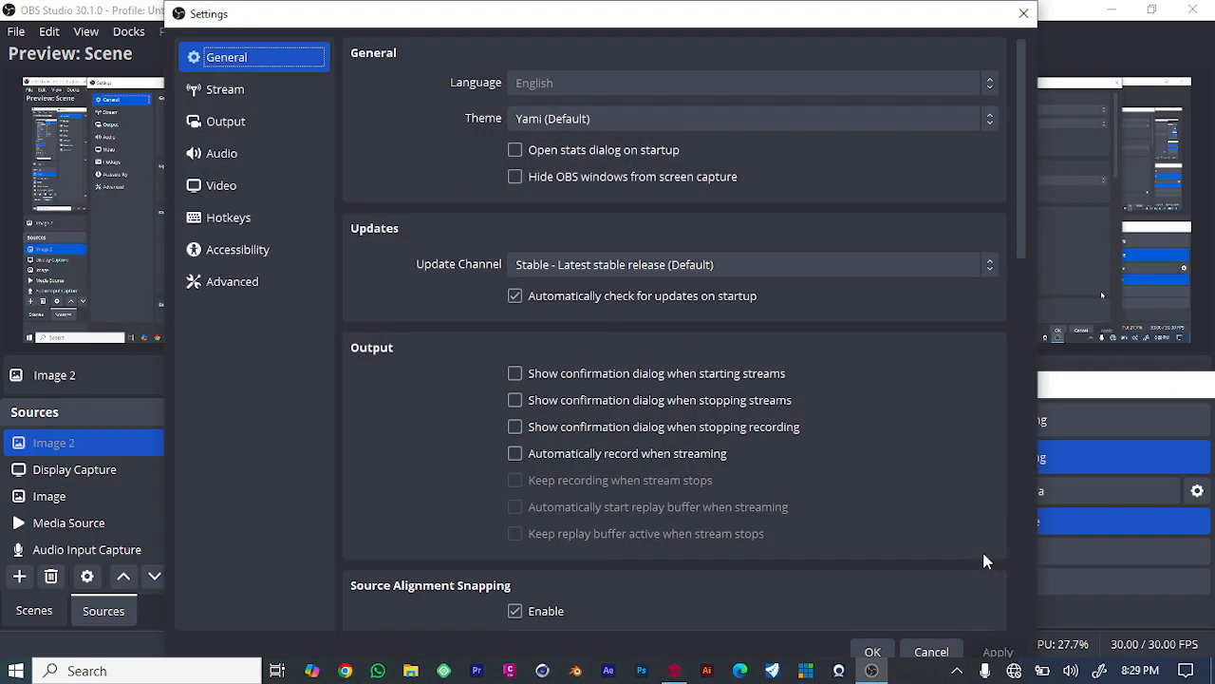
{"action": "left_click", "coordinate": [228, 93]}
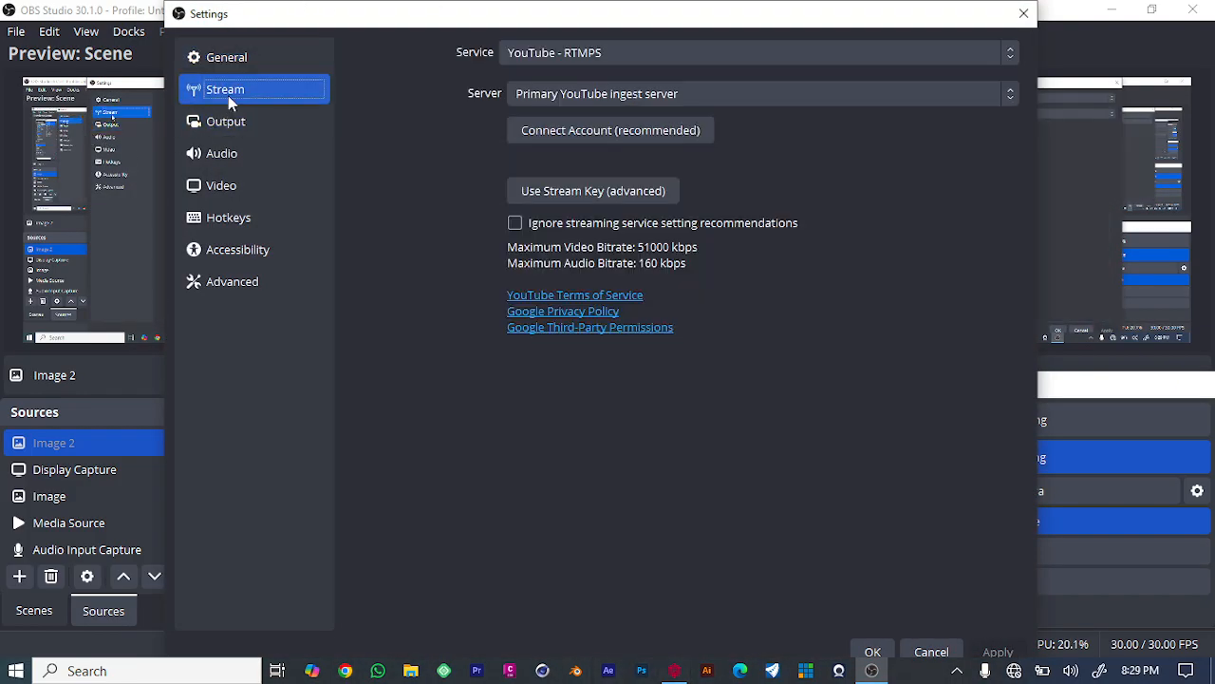
{"action": "left_click", "coordinate": [775, 52]}
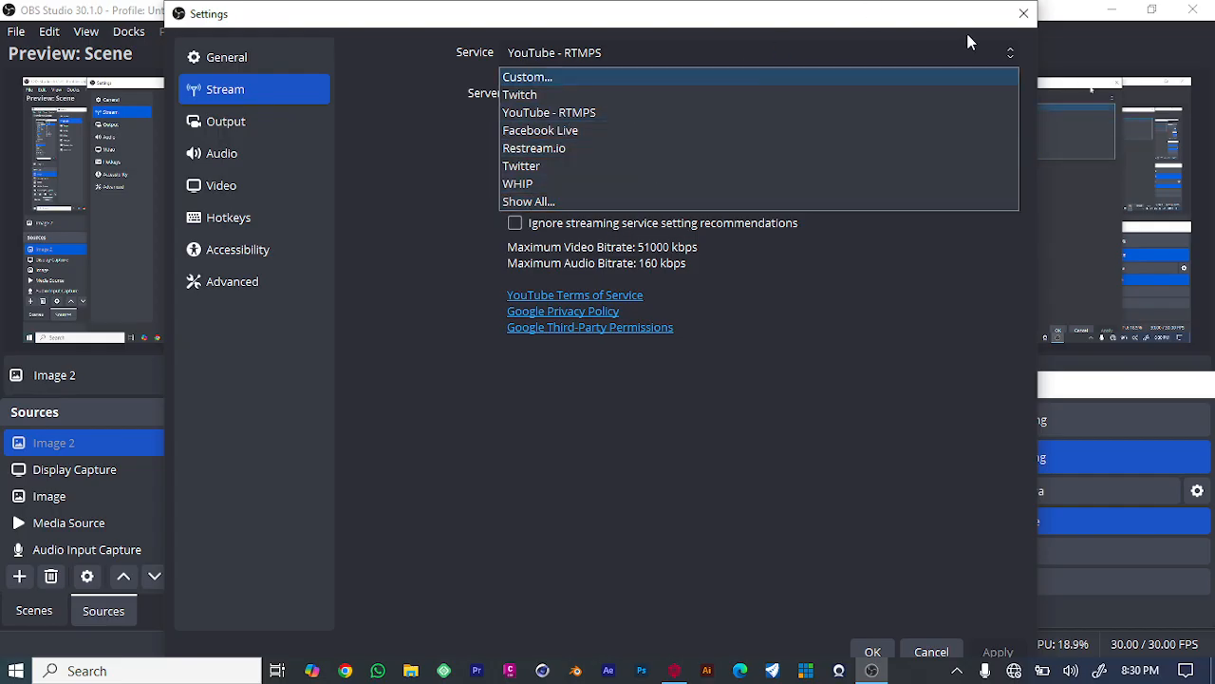
{"action": "left_click", "coordinate": [947, 266]}
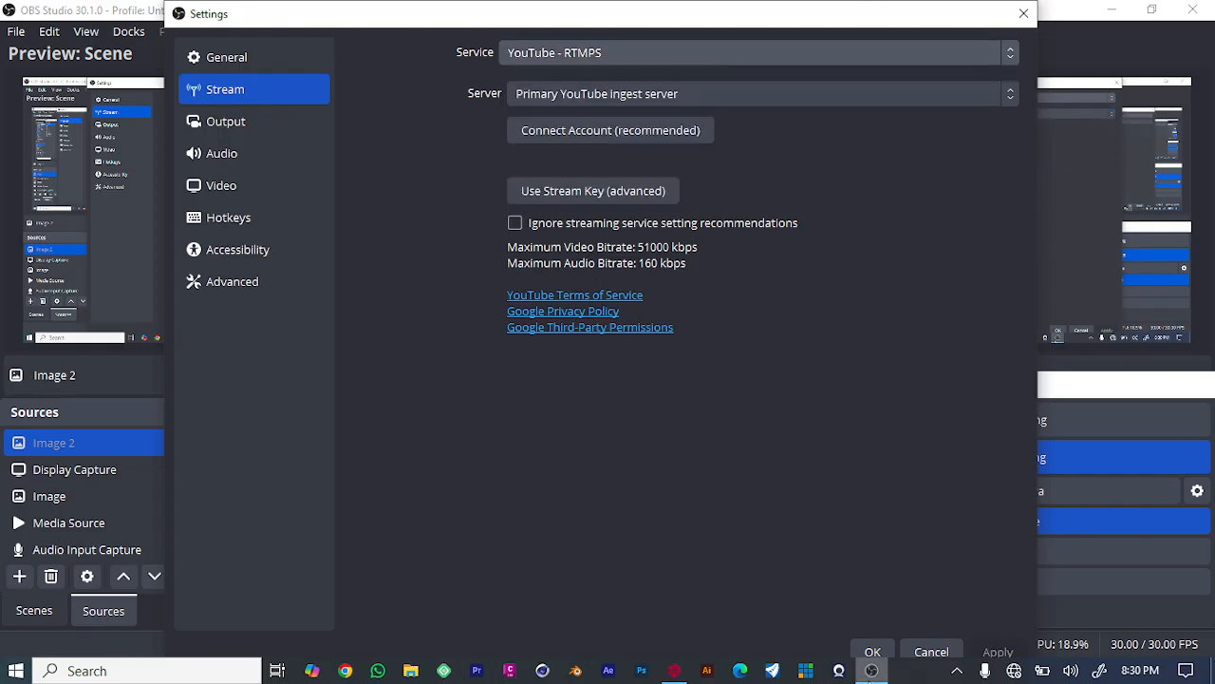
{"action": "left_click", "coordinate": [870, 654]}
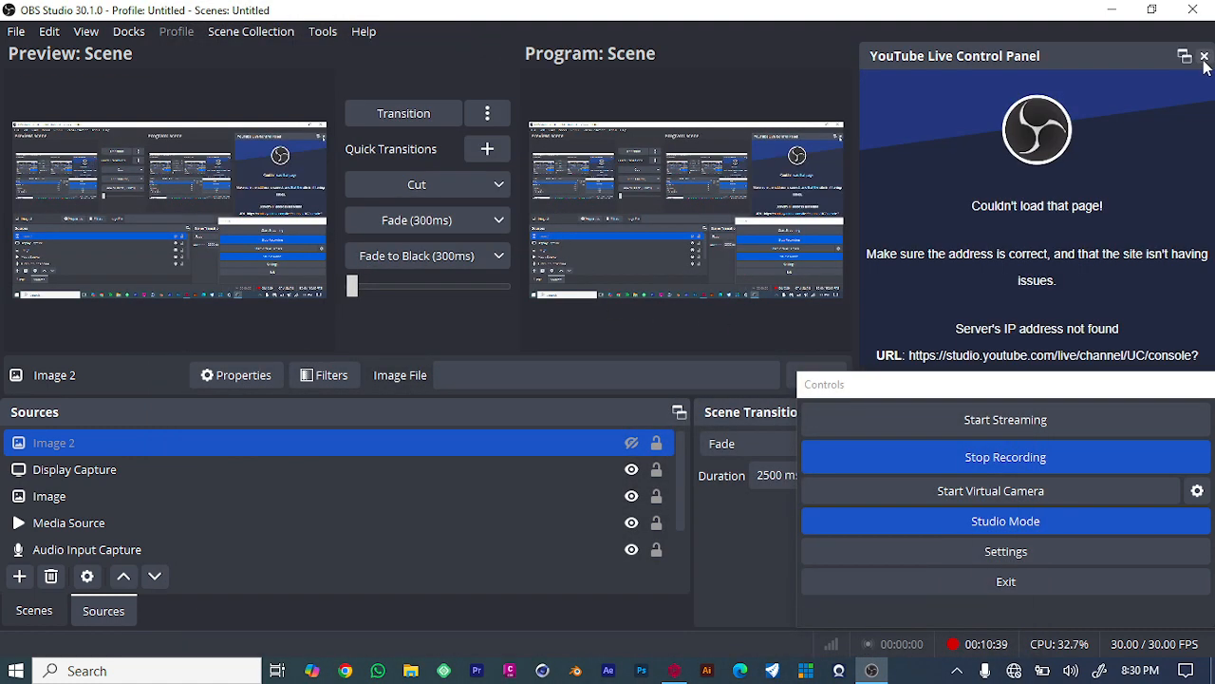
- Close the YouTube Live Control Panel dock and dismiss the closing notice
{"action": "left_click", "coordinate": [1204, 56]}
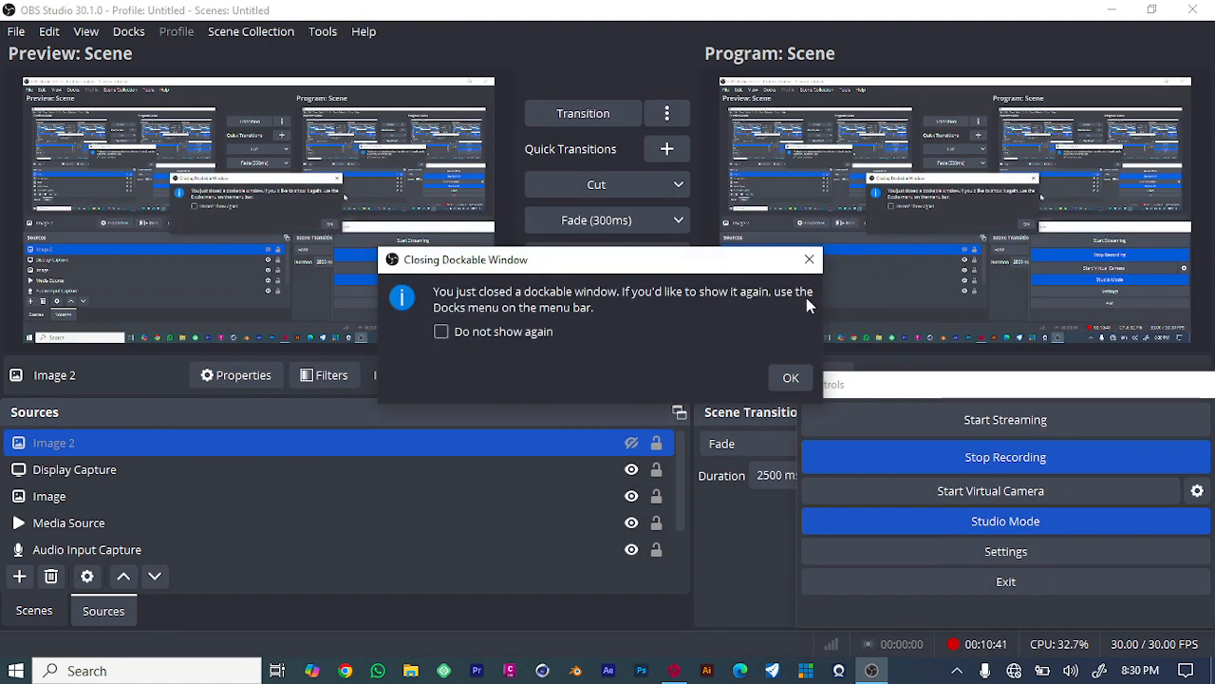
{"action": "left_click", "coordinate": [816, 259]}
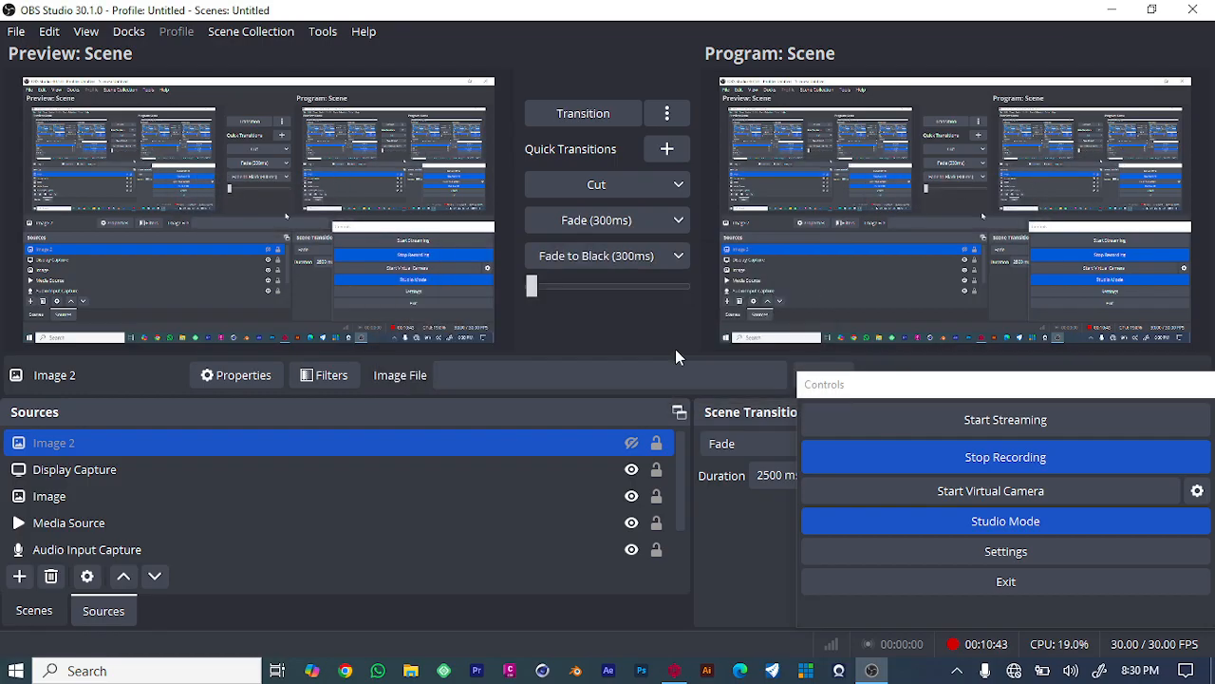